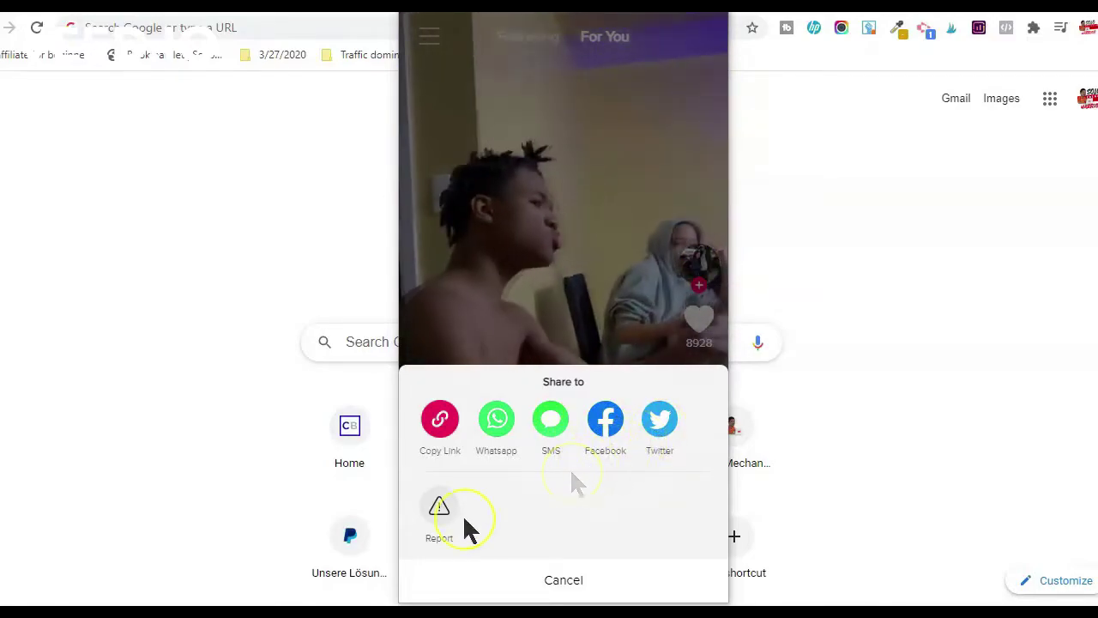
Close and reopen the video's Share to sheet, then use + to bring up the Open TikTok prompt.
{"action": "left_click", "coordinate": [452, 342]}
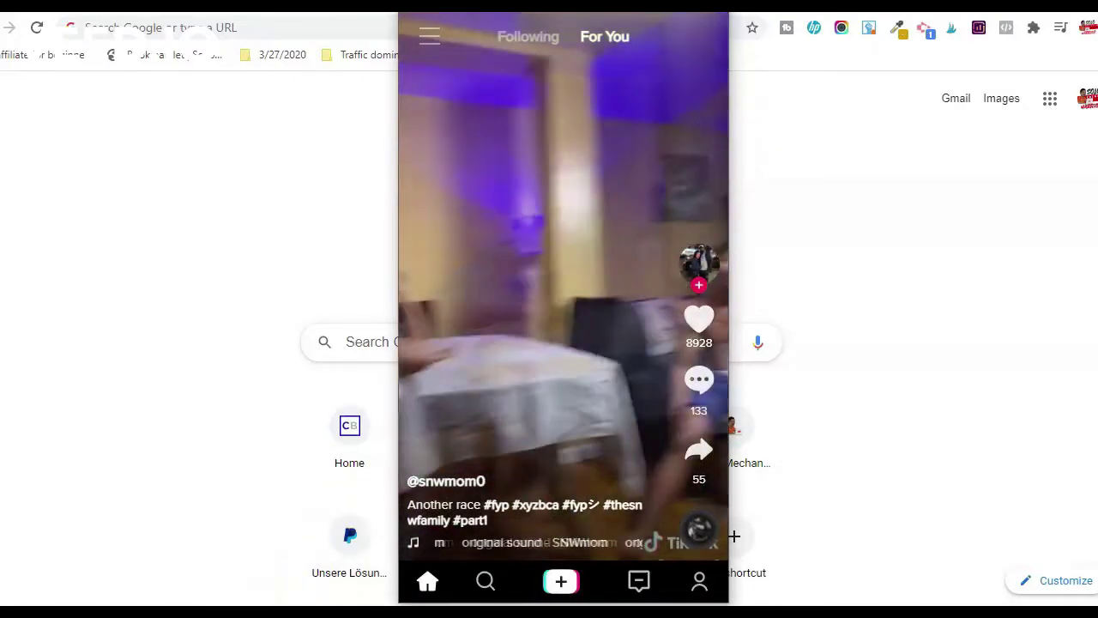
{"action": "left_click", "coordinate": [699, 450]}
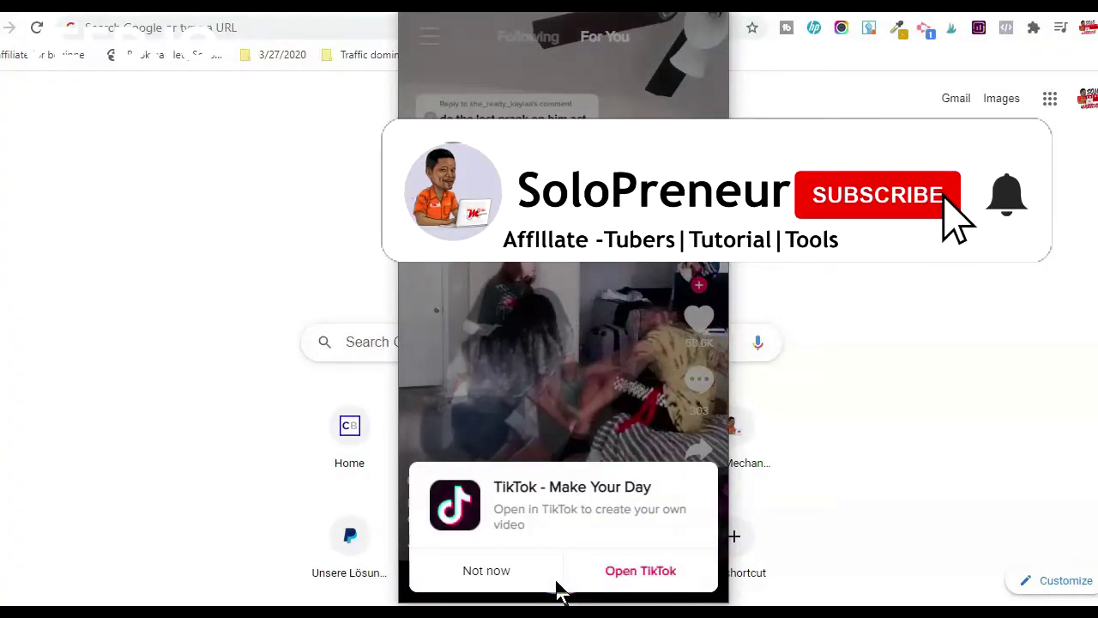
{"action": "left_click", "coordinate": [540, 576]}
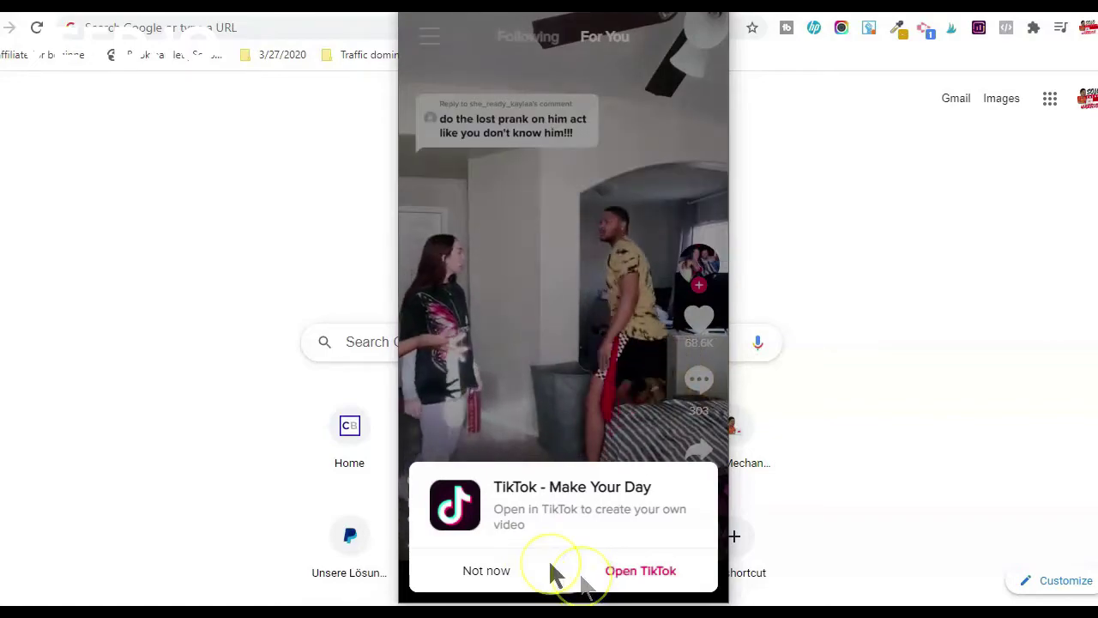
Decline the open-in-app prompt with Not now and scroll Chrome's installed extensions list.
{"action": "left_click", "coordinate": [404, 442]}
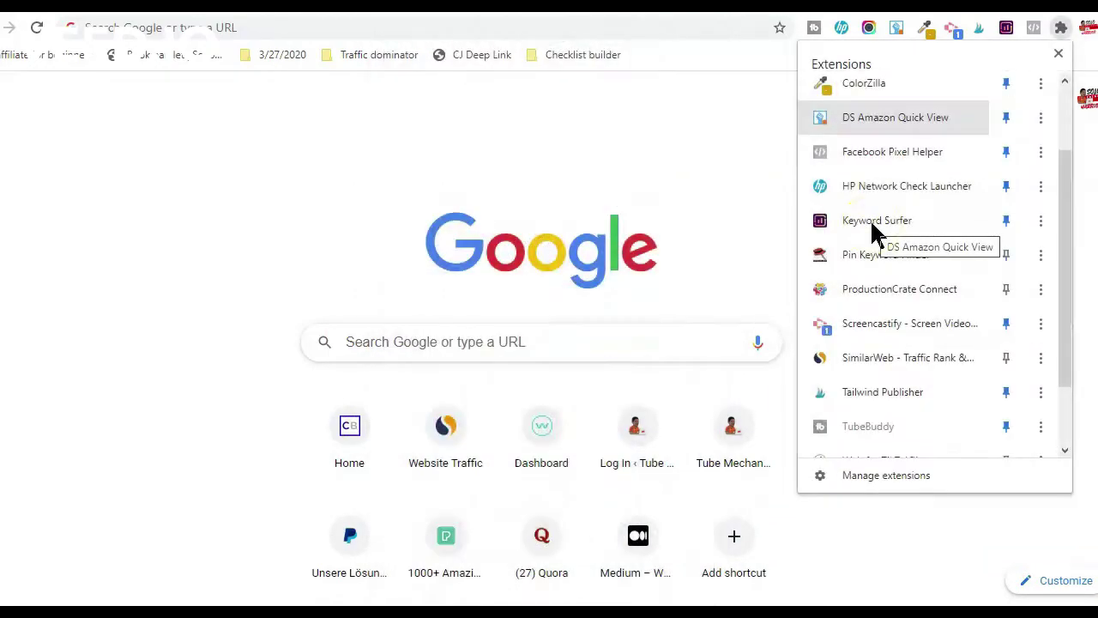
{"action": "scroll", "coordinate": [858, 232], "scroll_direction": "down", "scroll_amount": 2}
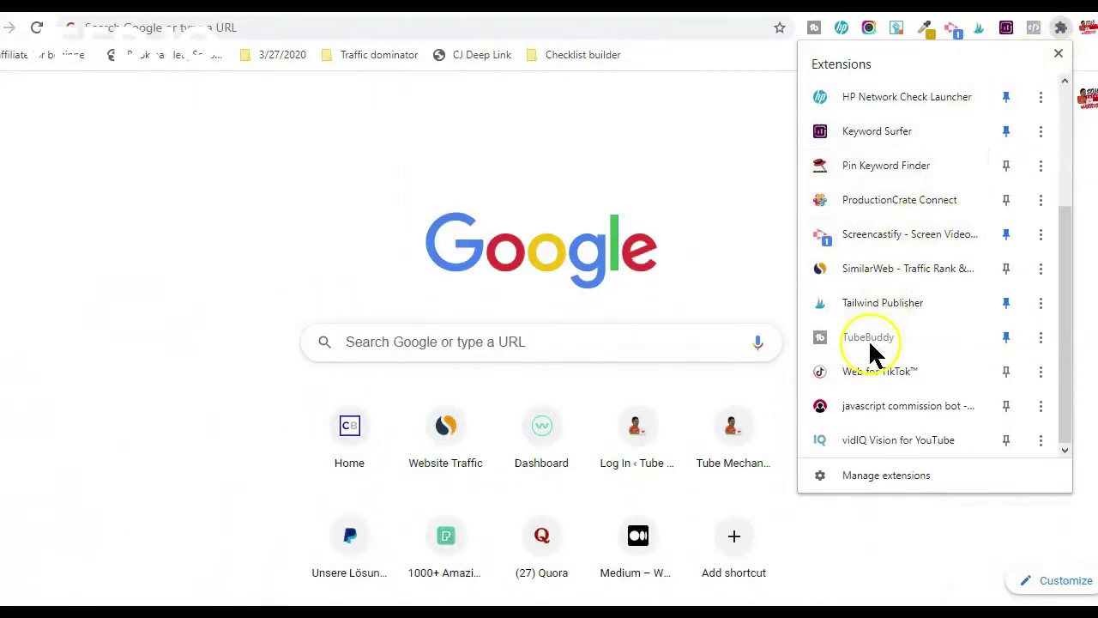
Launch Web for TikTok from Chrome's Extensions menu.
{"action": "left_click", "coordinate": [874, 370]}
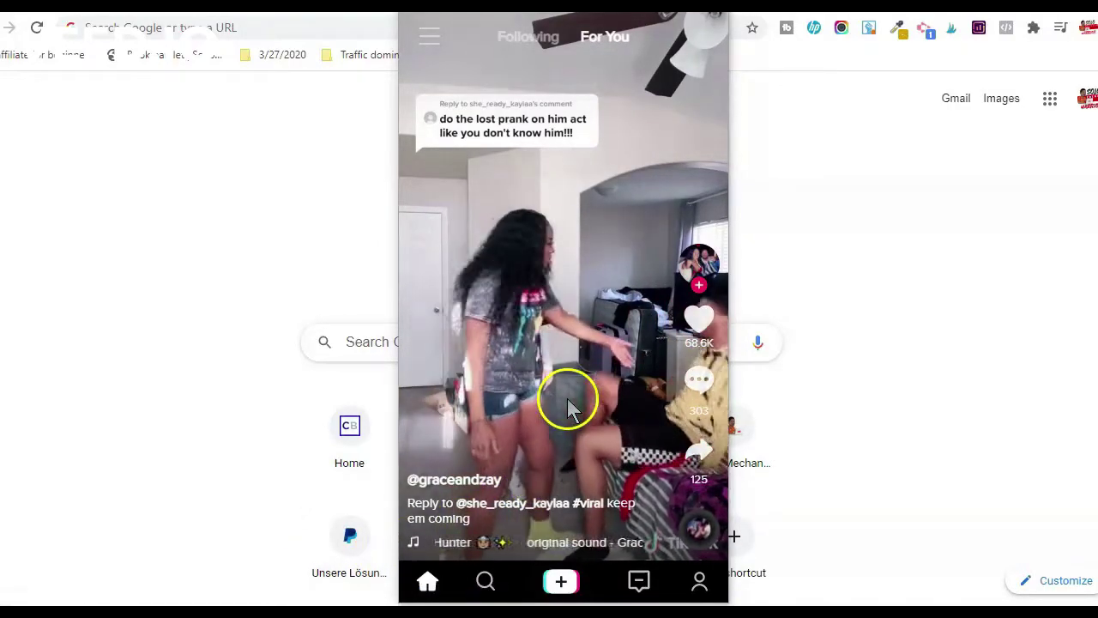
Dismiss the create prompt with Not now and share the 'Another race' video to copy its link.
{"action": "left_click", "coordinate": [562, 582]}
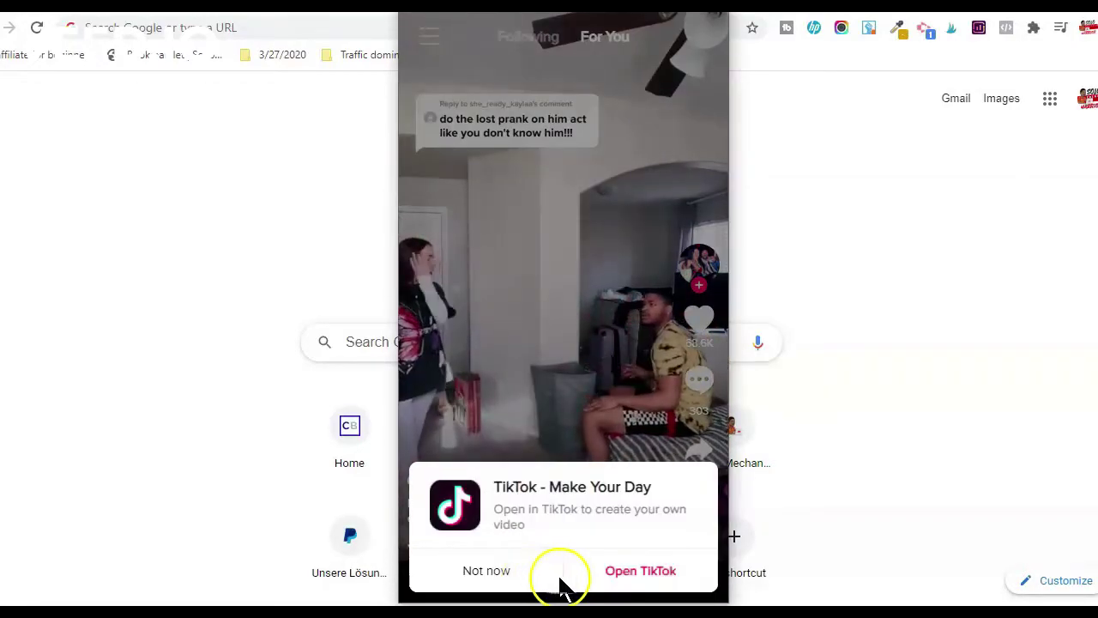
{"action": "left_click", "coordinate": [588, 583]}
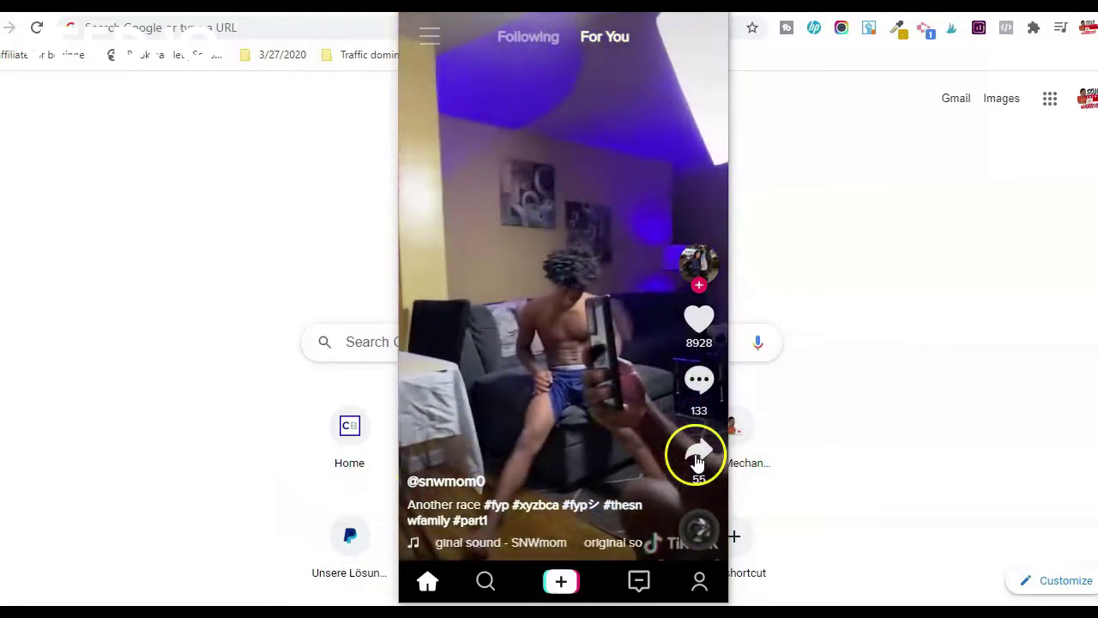
{"action": "left_click", "coordinate": [695, 463]}
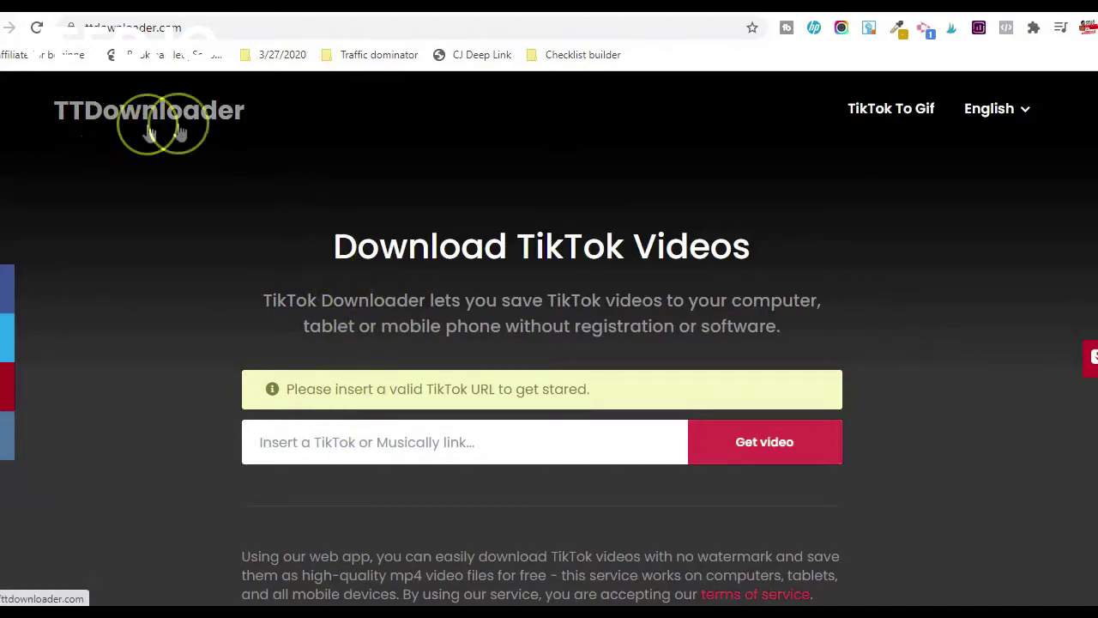
Paste the copied link into TTDownloader, get the video, and download the No watermark version.
{"action": "left_click", "coordinate": [495, 439]}
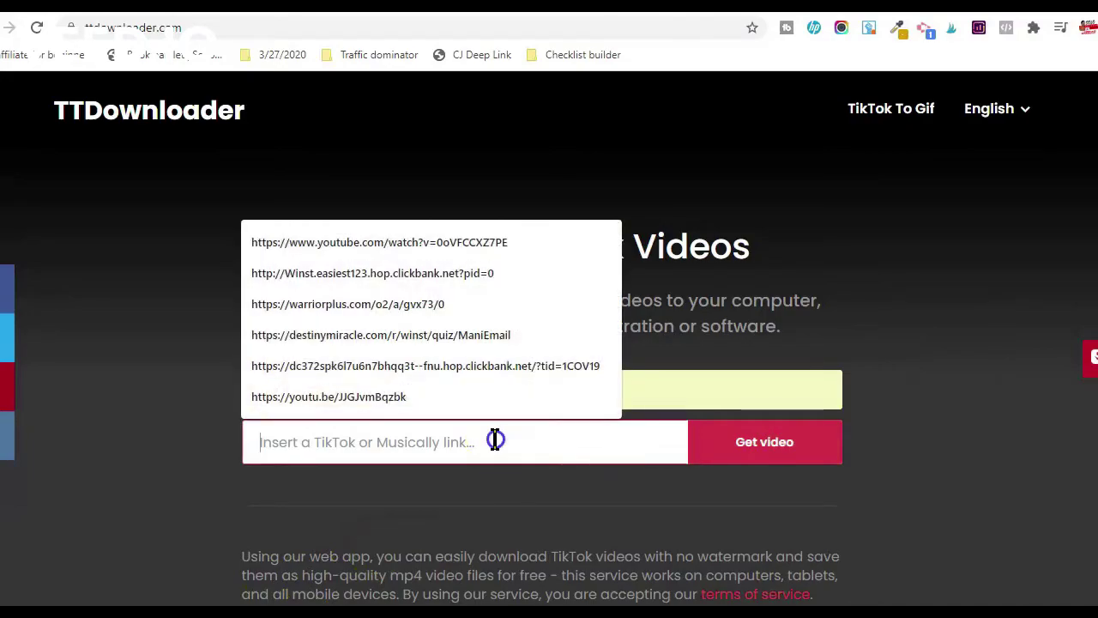
{"action": "key", "text": "ctrl+v"}
{"action": "left_click", "coordinate": [744, 452]}
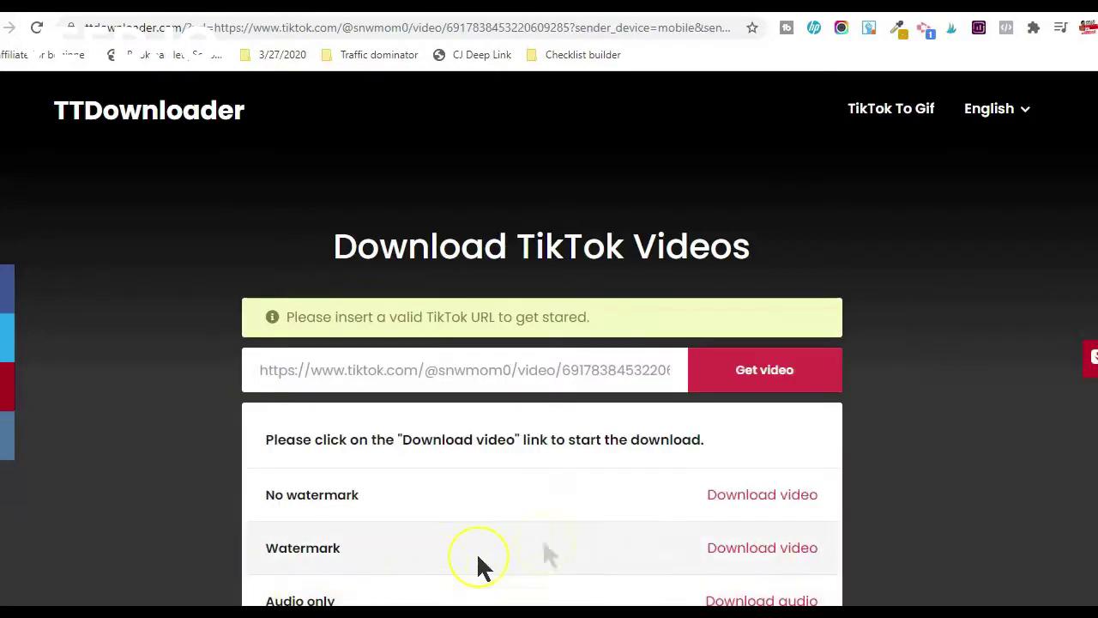
{"action": "scroll", "coordinate": [765, 460], "scroll_direction": "down", "scroll_amount": 2}
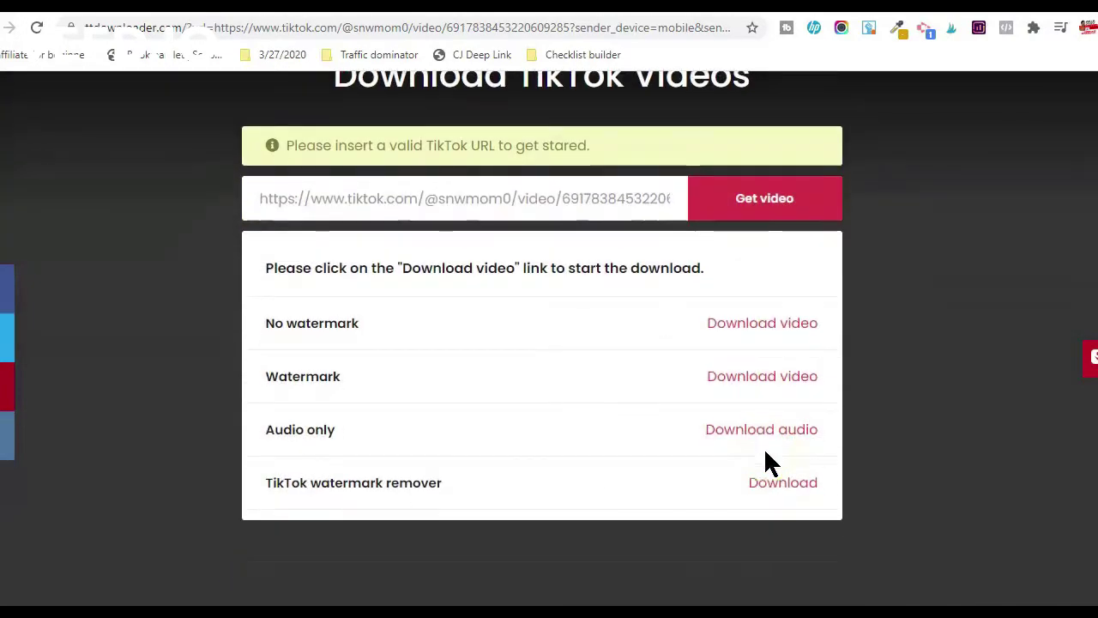
{"action": "left_click_drag", "start_coordinate": [739, 429], "coordinate": [577, 388]}
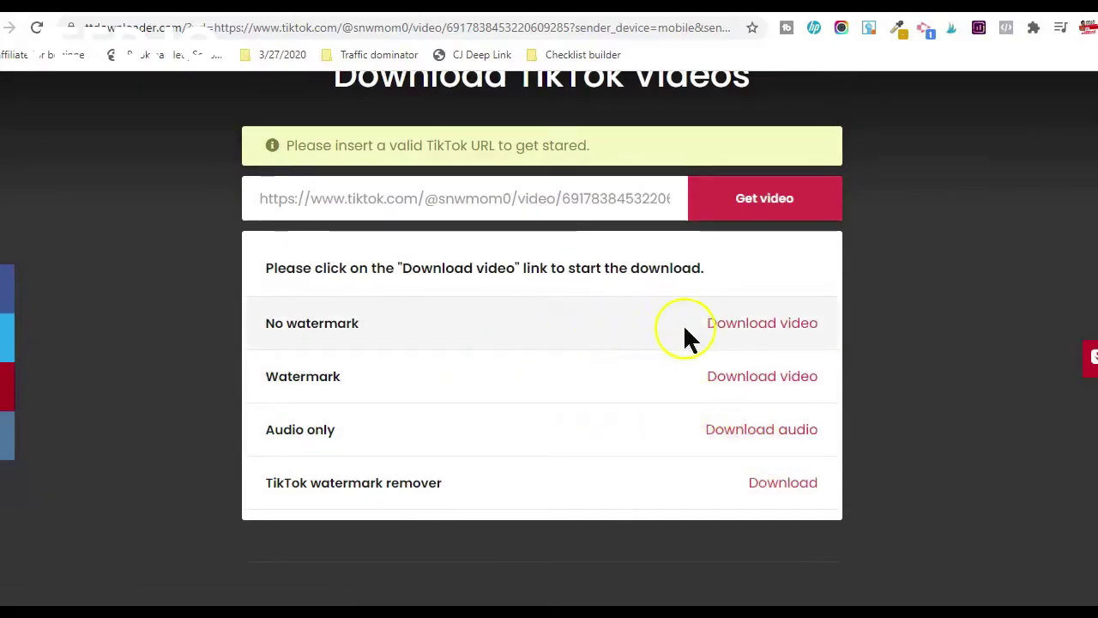
{"action": "left_click", "coordinate": [726, 336]}
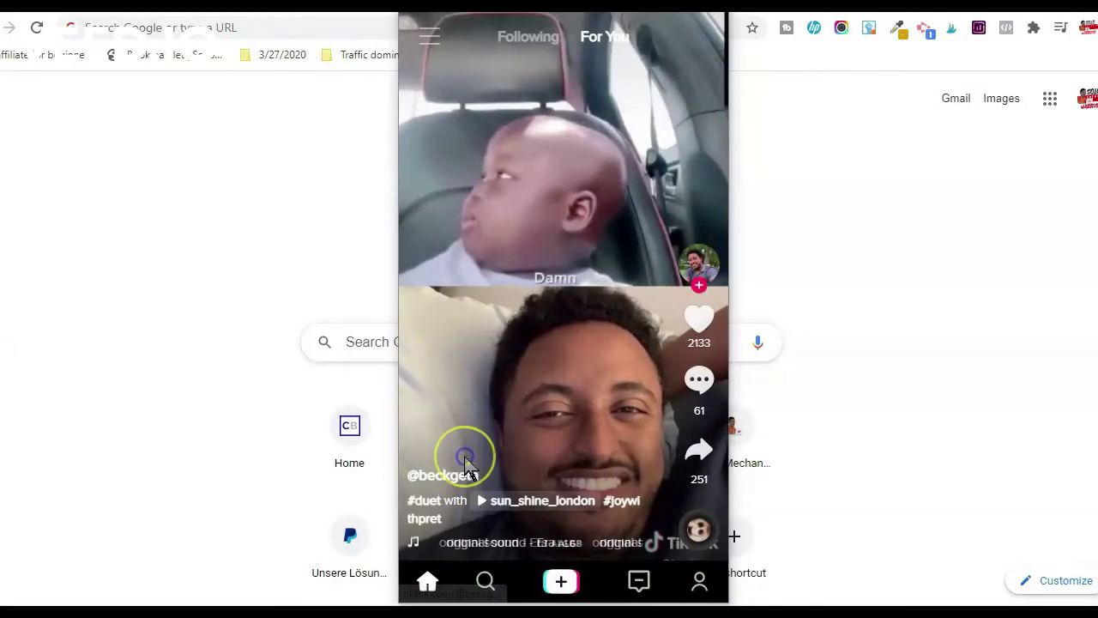
Swipe through three more feed videos, playing each one, ending on the talent-show clip.
{"action": "left_click_drag", "start_coordinate": [466, 454], "coordinate": [480, 192]}
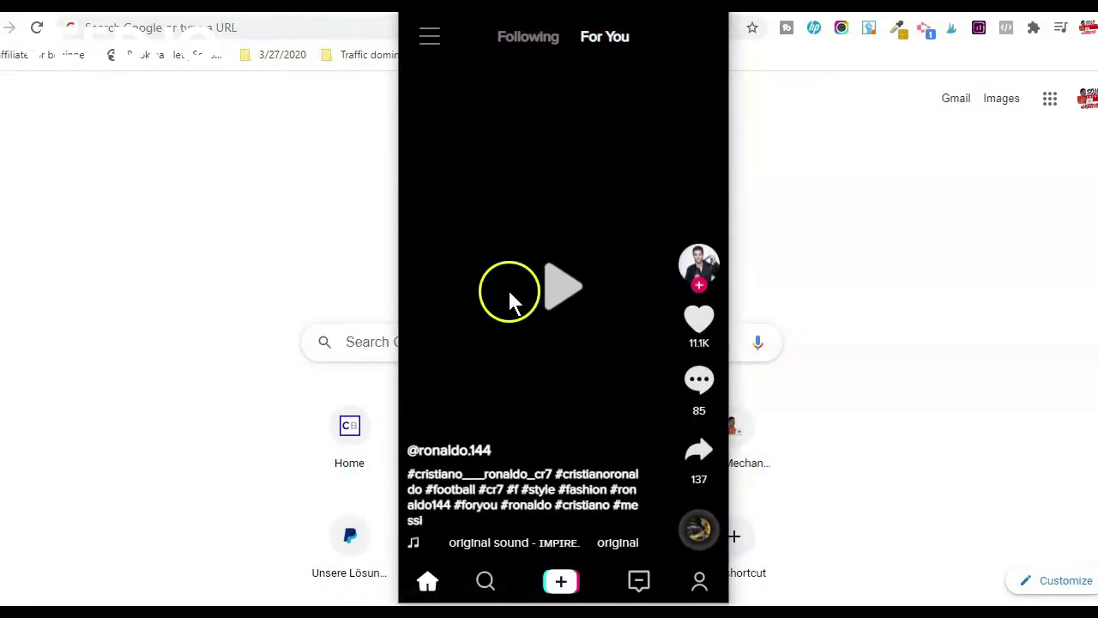
{"action": "left_click", "coordinate": [507, 287]}
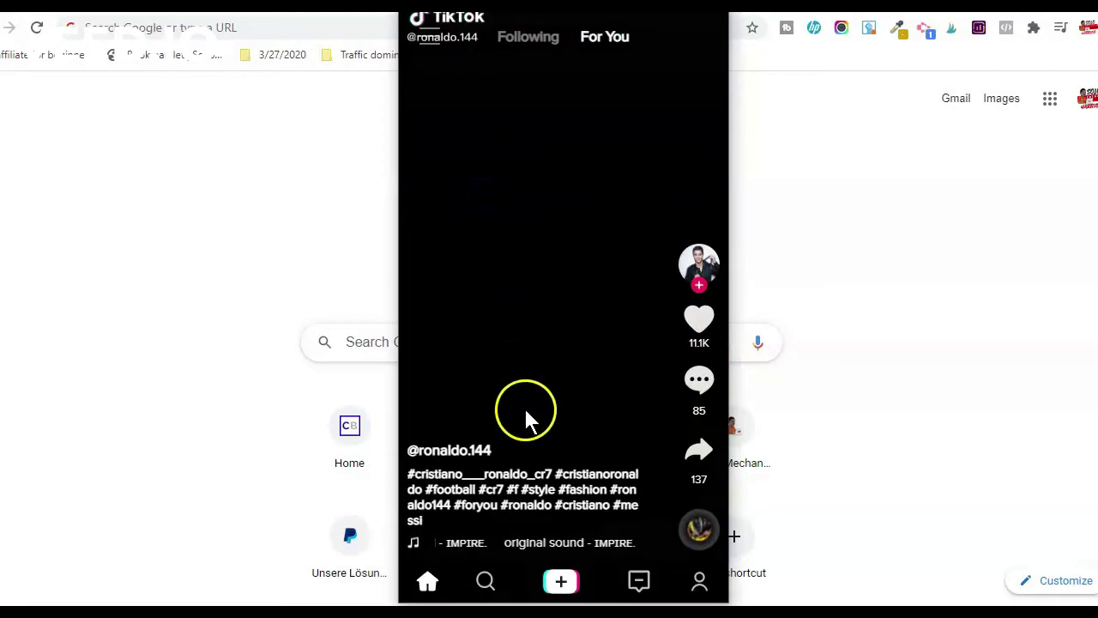
{"action": "left_click_drag", "start_coordinate": [524, 294], "coordinate": [534, 39]}
{"action": "left_click", "coordinate": [535, 80]}
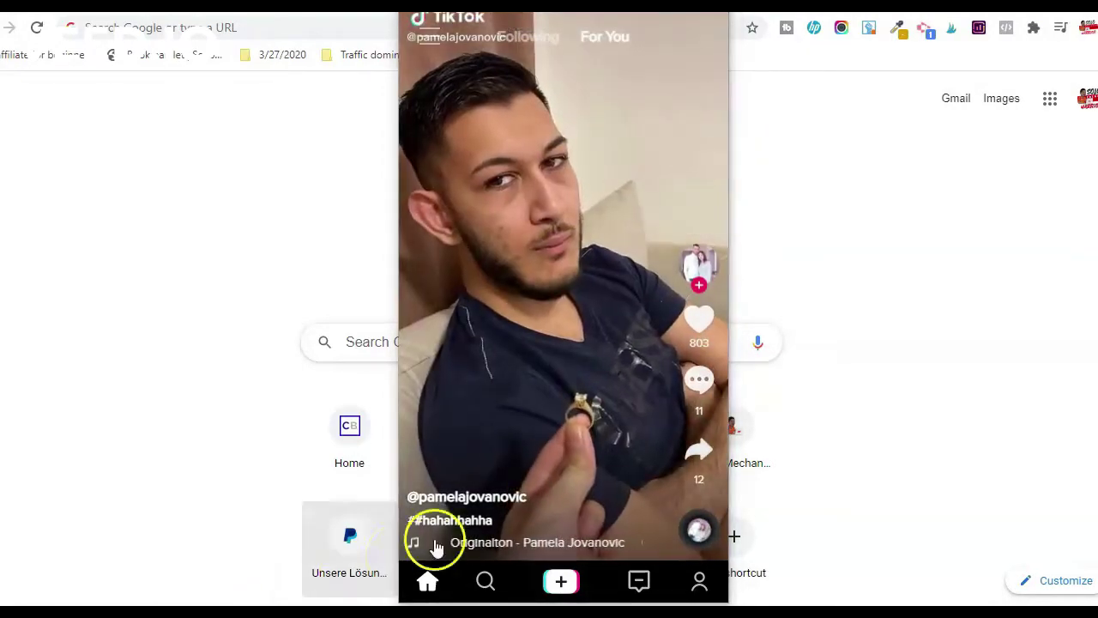
{"action": "left_click_drag", "start_coordinate": [574, 480], "coordinate": [570, 146]}
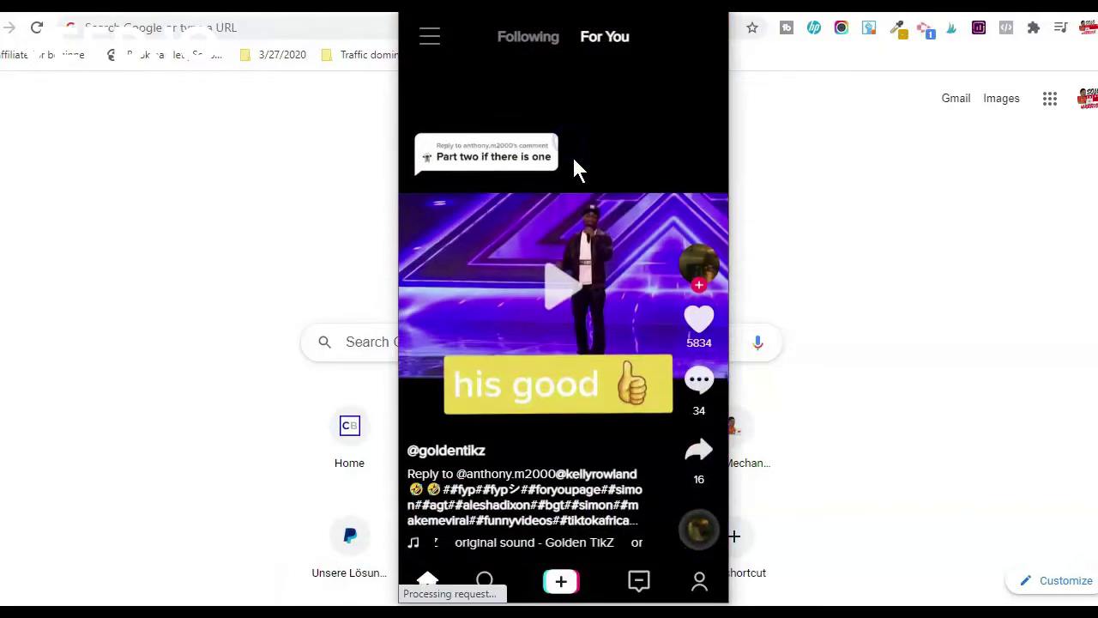
{"action": "left_click", "coordinate": [587, 245]}
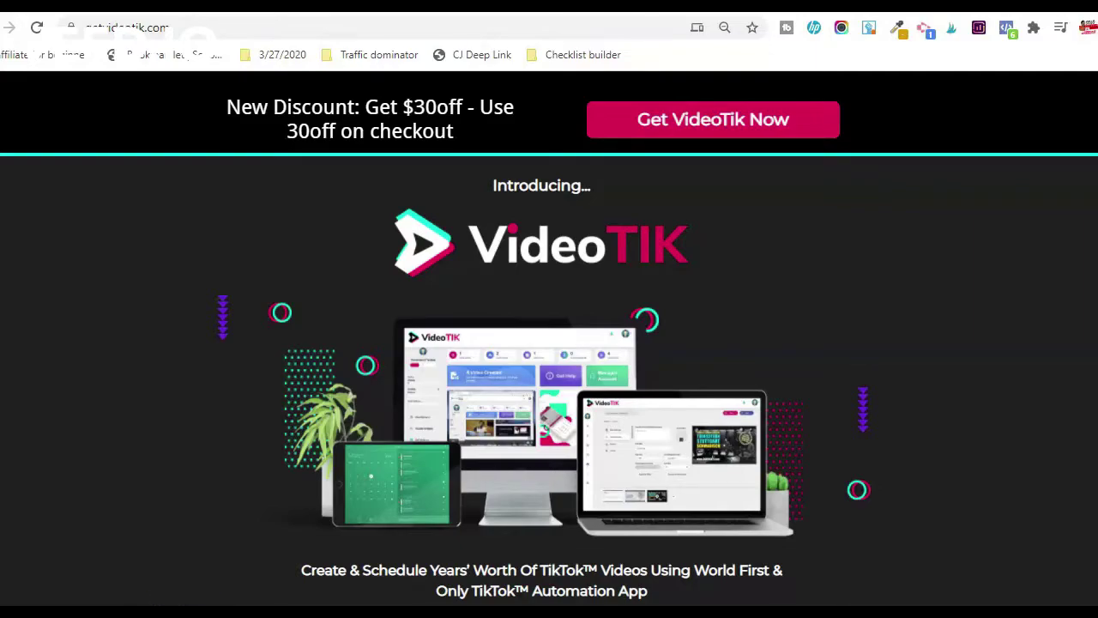
Scroll down the VideoTik sales page.
{"action": "scroll", "coordinate": [549, 381], "scroll_direction": "down", "scroll_amount": 5}
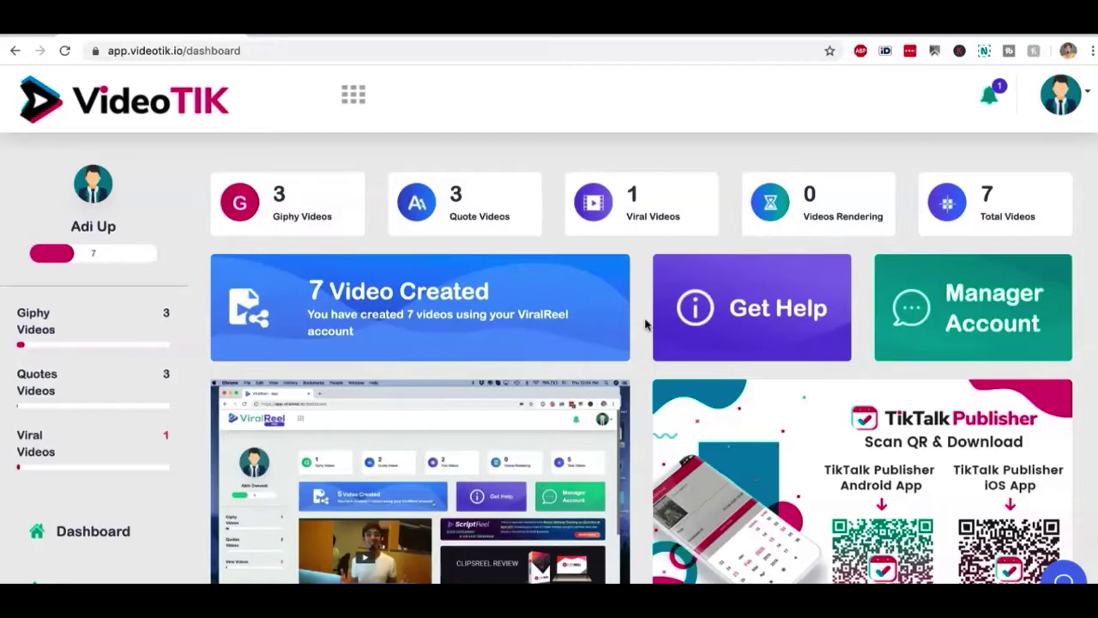
{"action": "scroll", "coordinate": [645, 324], "scroll_direction": "down", "scroll_amount": 2}
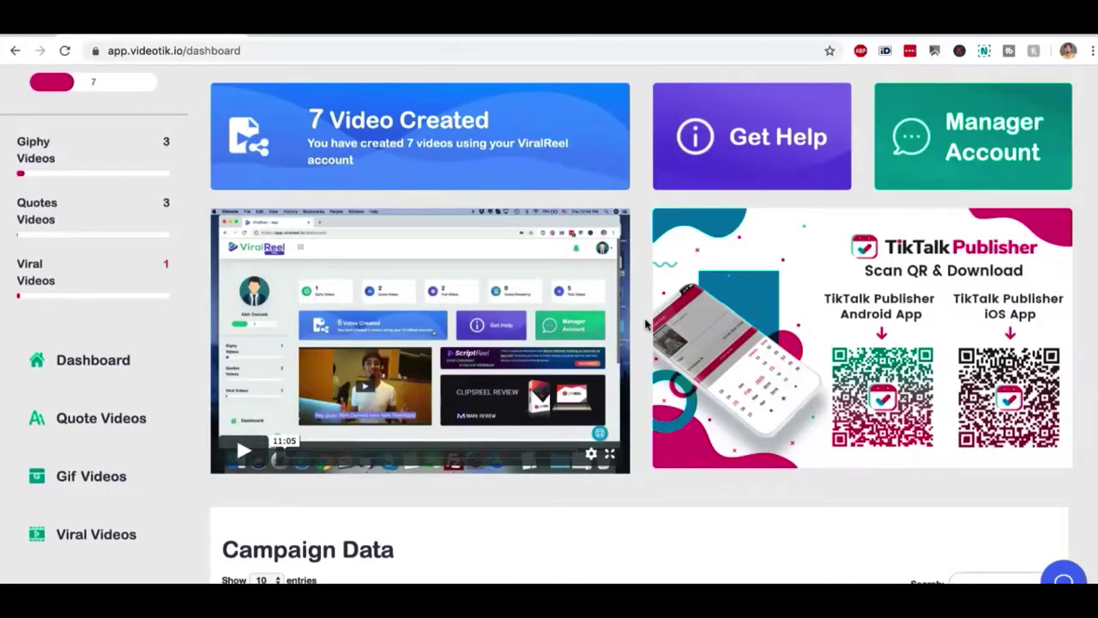
{"action": "scroll", "coordinate": [645, 323], "scroll_direction": "down", "scroll_amount": 2}
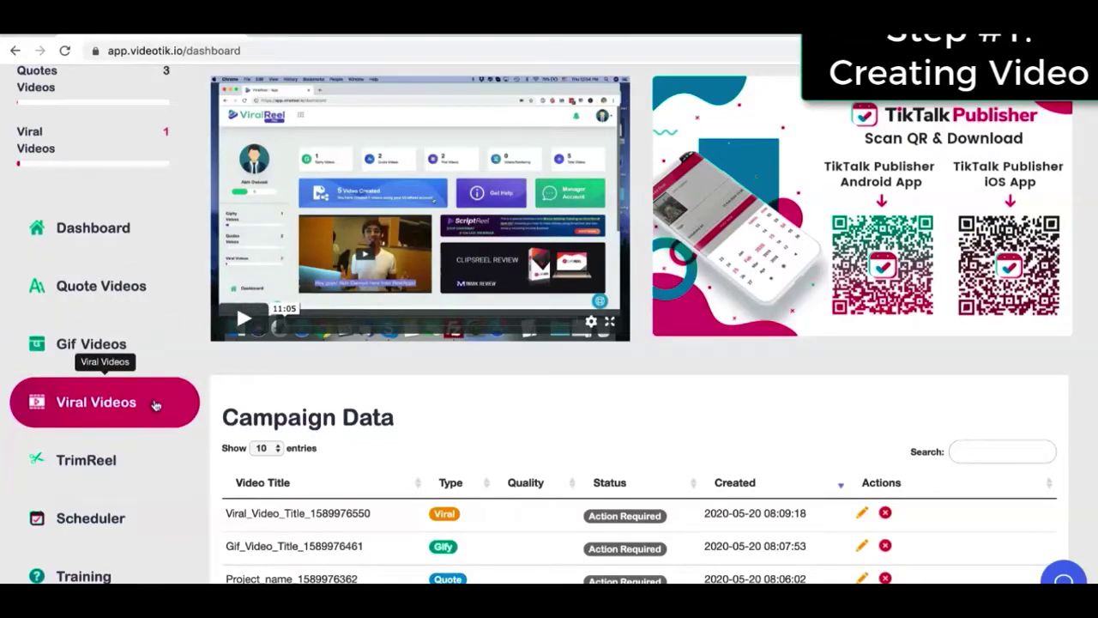
Create GIF campaign 'Abhi funny video 1' with keyword 'work out' and 3 slides.
{"action": "left_click", "coordinate": [146, 360]}
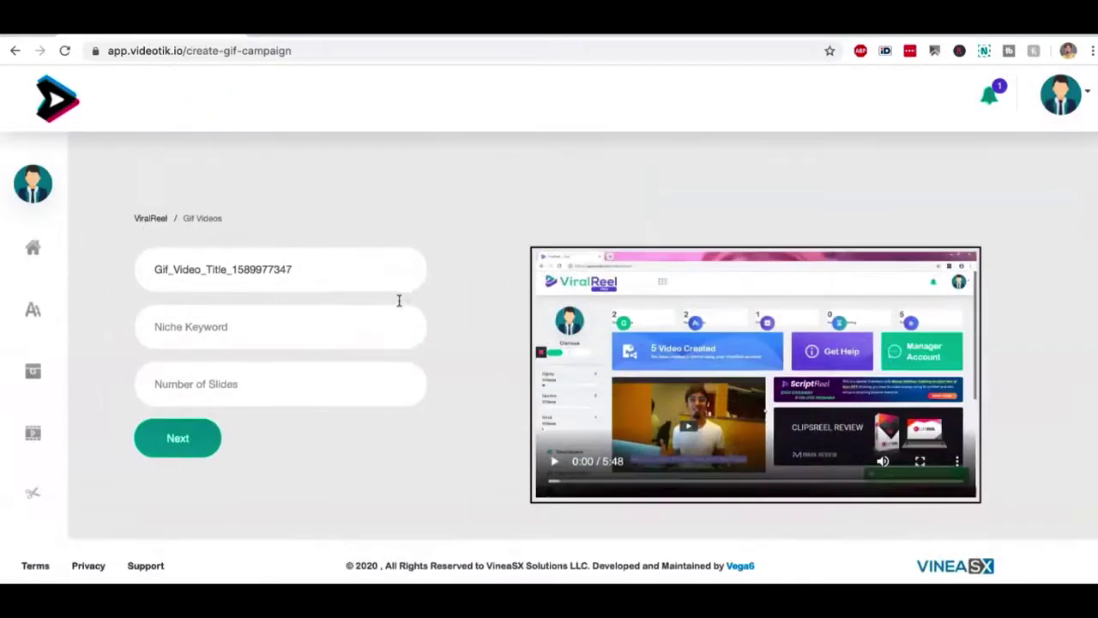
{"action": "key", "text": "ctrl+a"}
{"action": "type", "text": "Abhi funny video 1"}
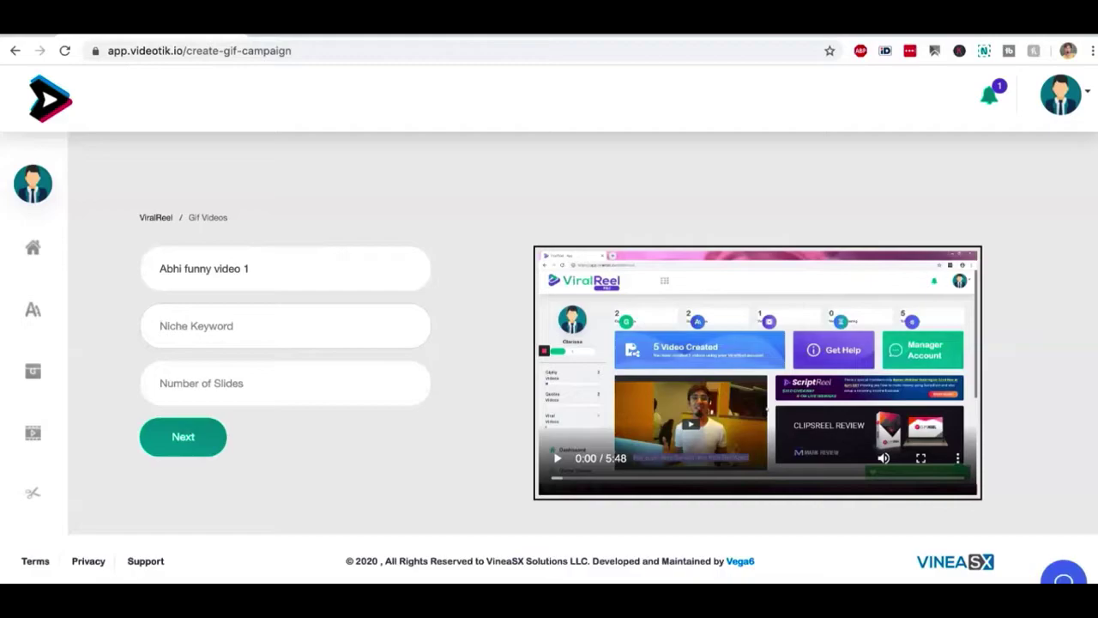
{"action": "type", "text": "work out"}
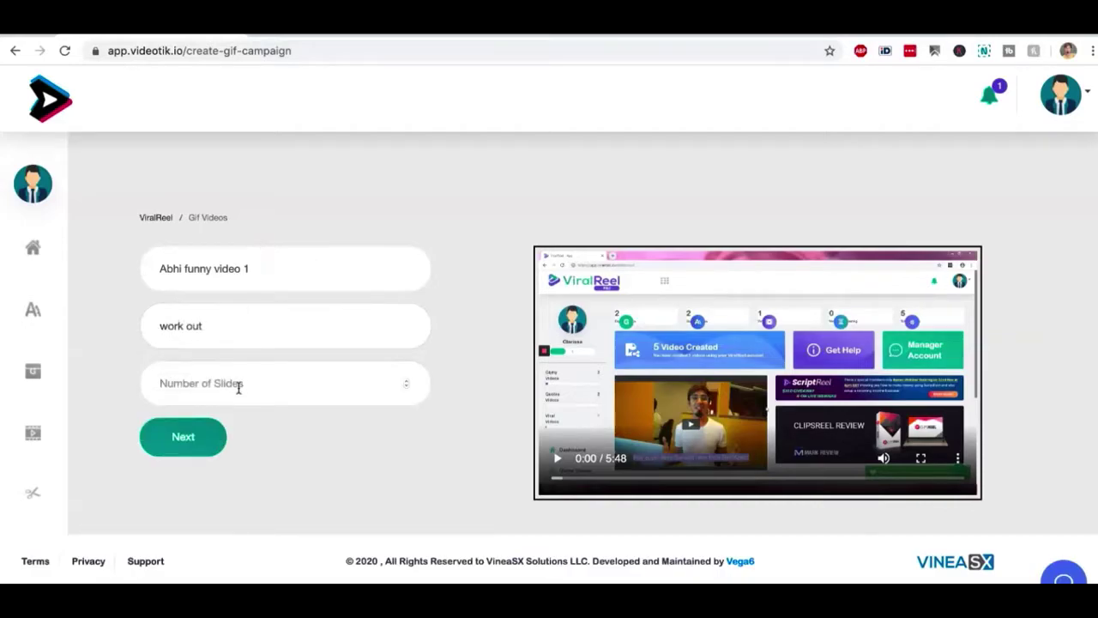
{"action": "left_click", "coordinate": [239, 387]}
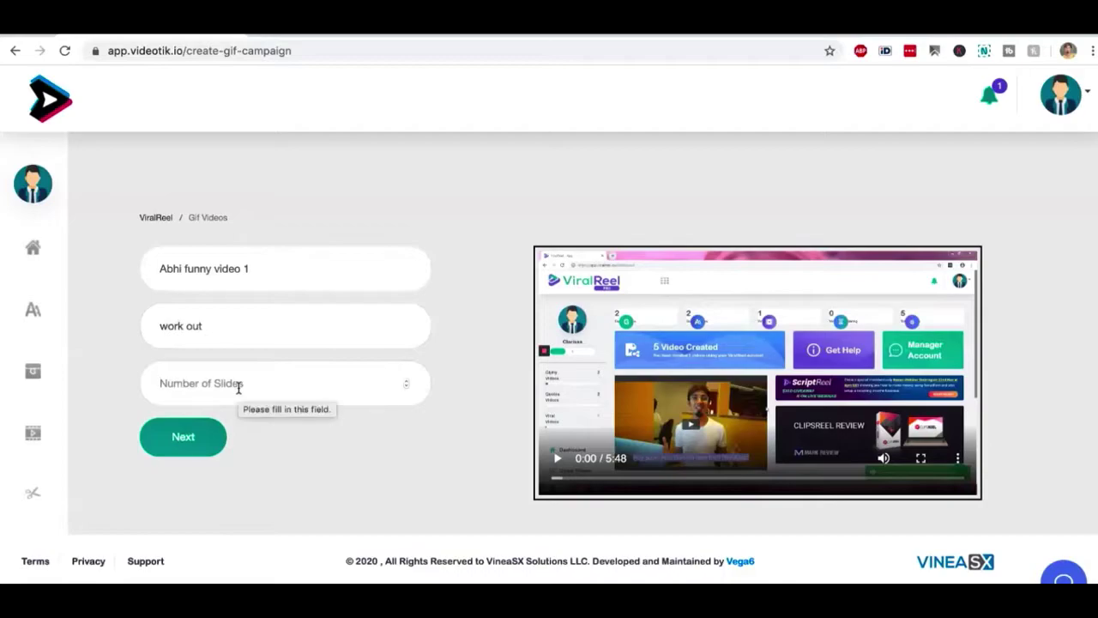
{"action": "type", "text": "3"}
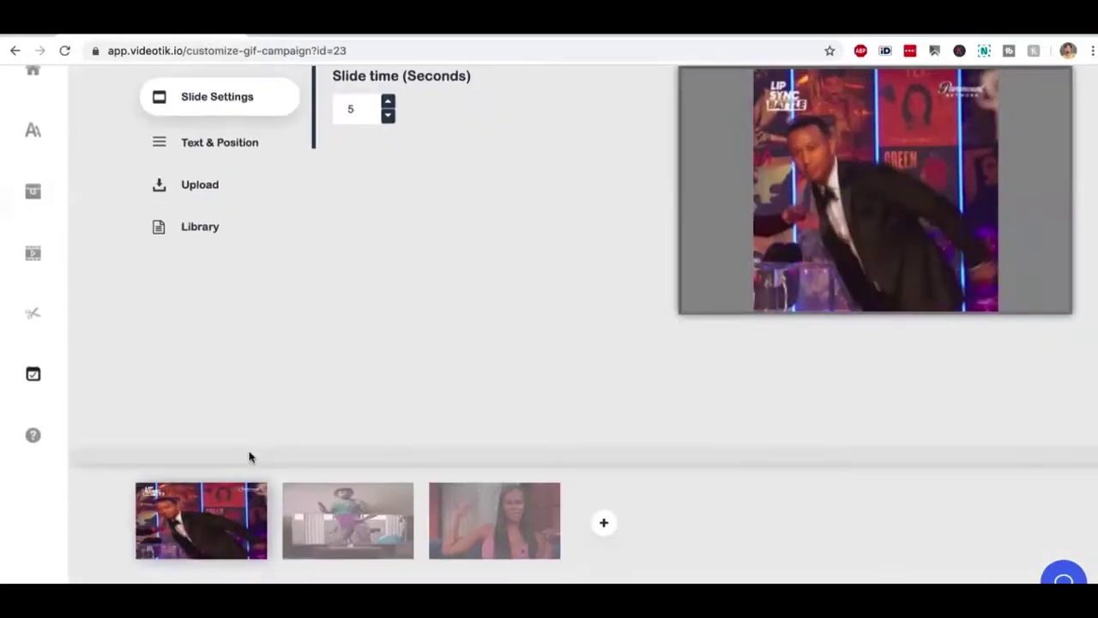
Preview the GIFs on the second, third and first slides.
{"action": "scroll", "coordinate": [248, 453], "scroll_direction": "down", "scroll_amount": 1}
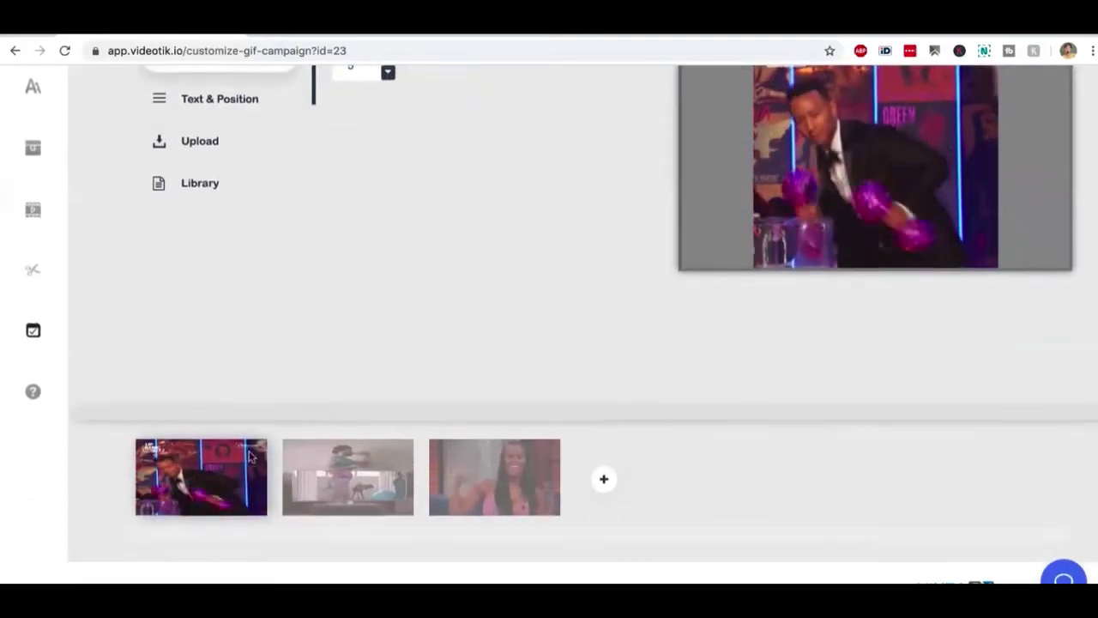
{"action": "left_click", "coordinate": [356, 478]}
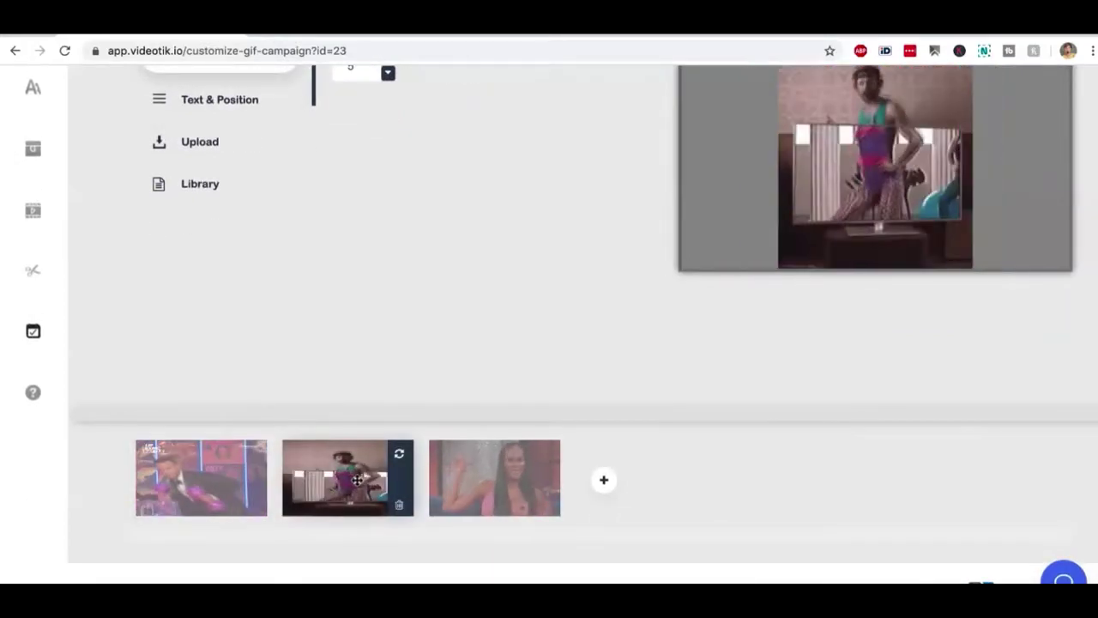
{"action": "scroll", "coordinate": [525, 343], "scroll_direction": "up", "scroll_amount": 1}
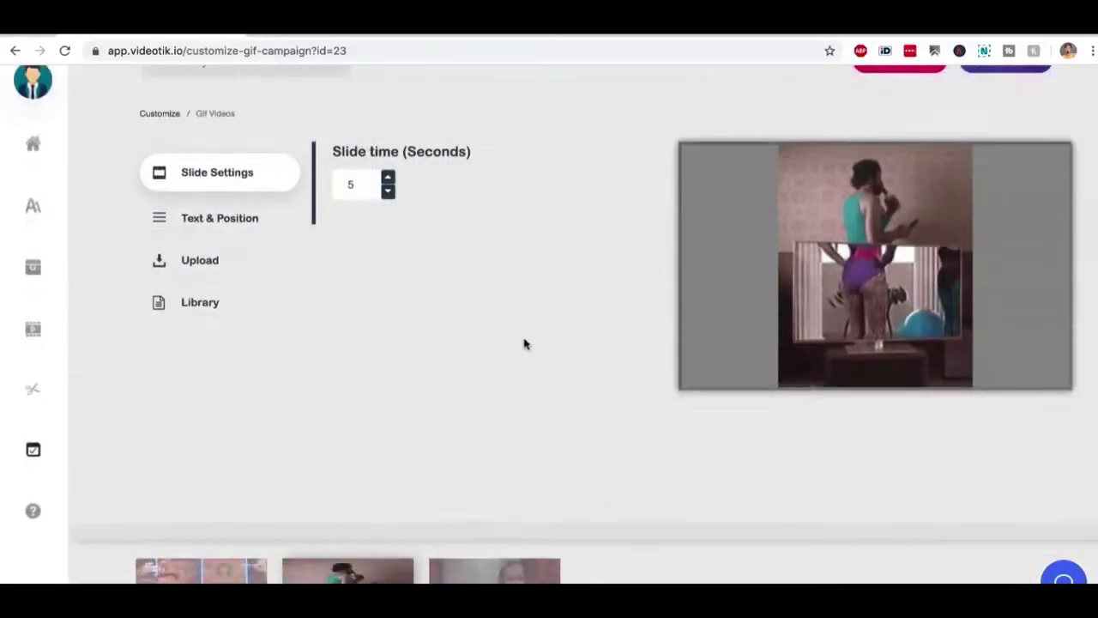
{"action": "scroll", "coordinate": [522, 343], "scroll_direction": "down", "scroll_amount": 1}
{"action": "left_click", "coordinate": [527, 480]}
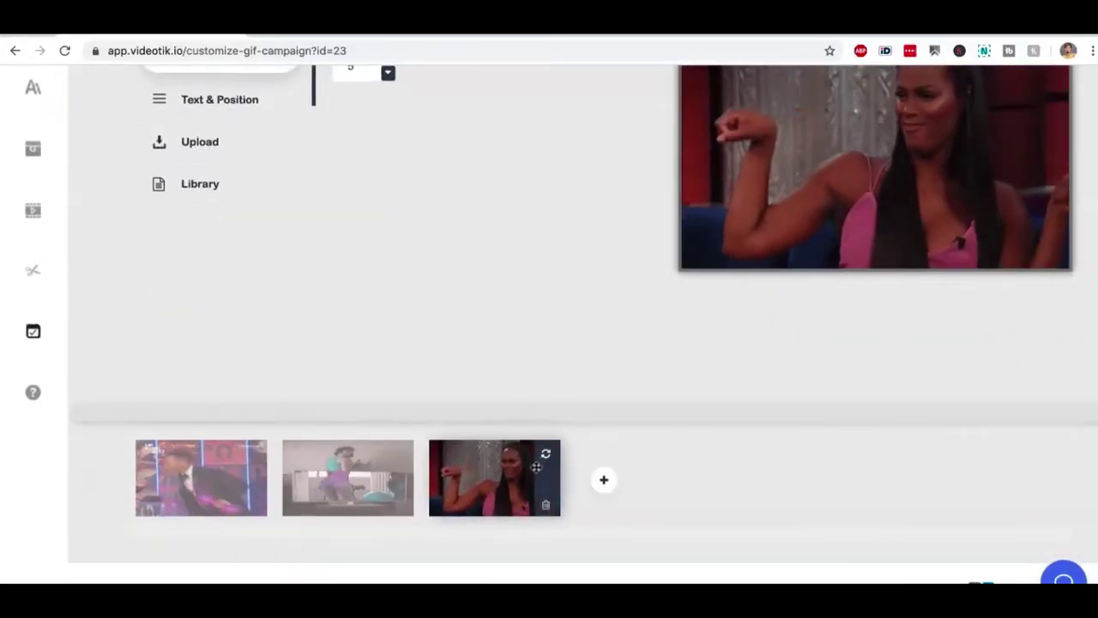
{"action": "left_click", "coordinate": [360, 484]}
{"action": "mouse_move", "coordinate": [263, 481]}
{"action": "left_click", "coordinate": [263, 479]}
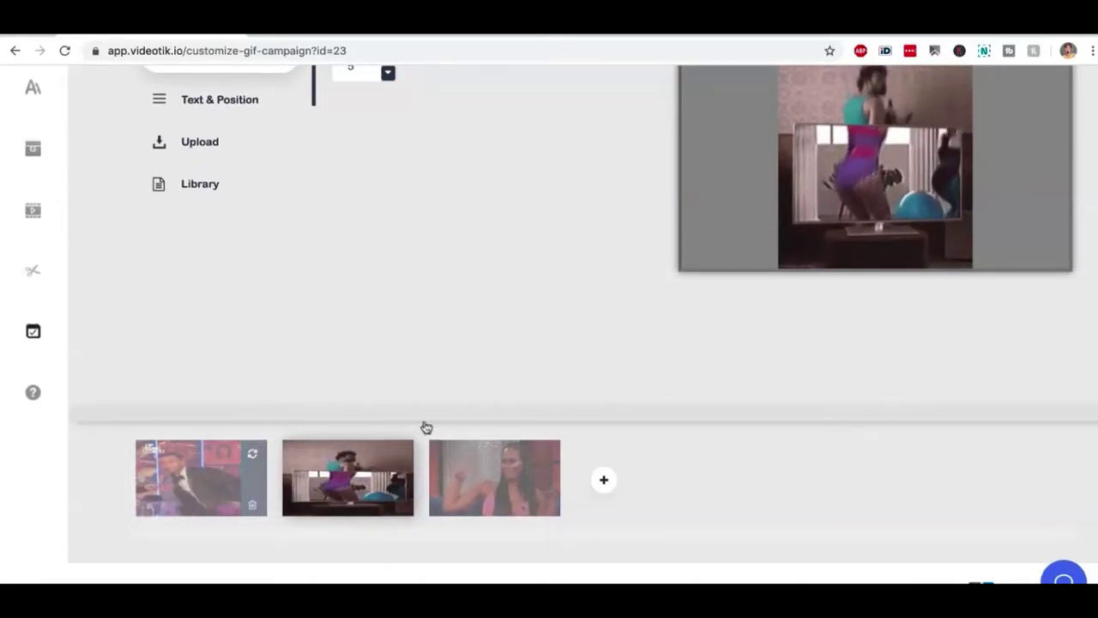
Add a new fourth slide and select it.
{"action": "left_click", "coordinate": [604, 480]}
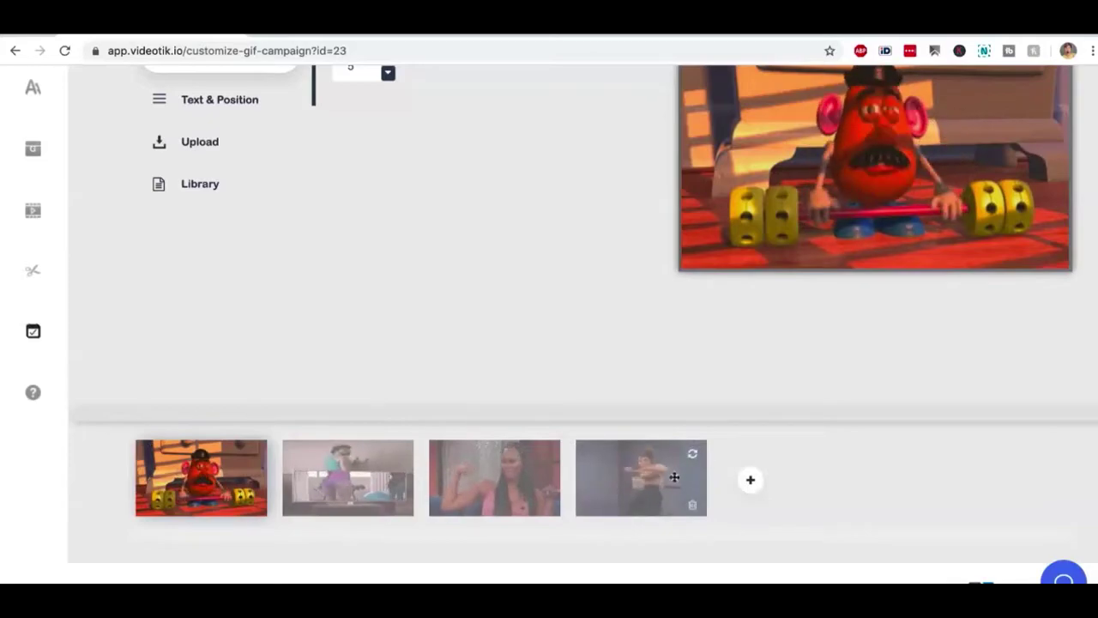
{"action": "left_click", "coordinate": [643, 481]}
{"action": "scroll", "coordinate": [843, 322], "scroll_direction": "up", "scroll_amount": 2}
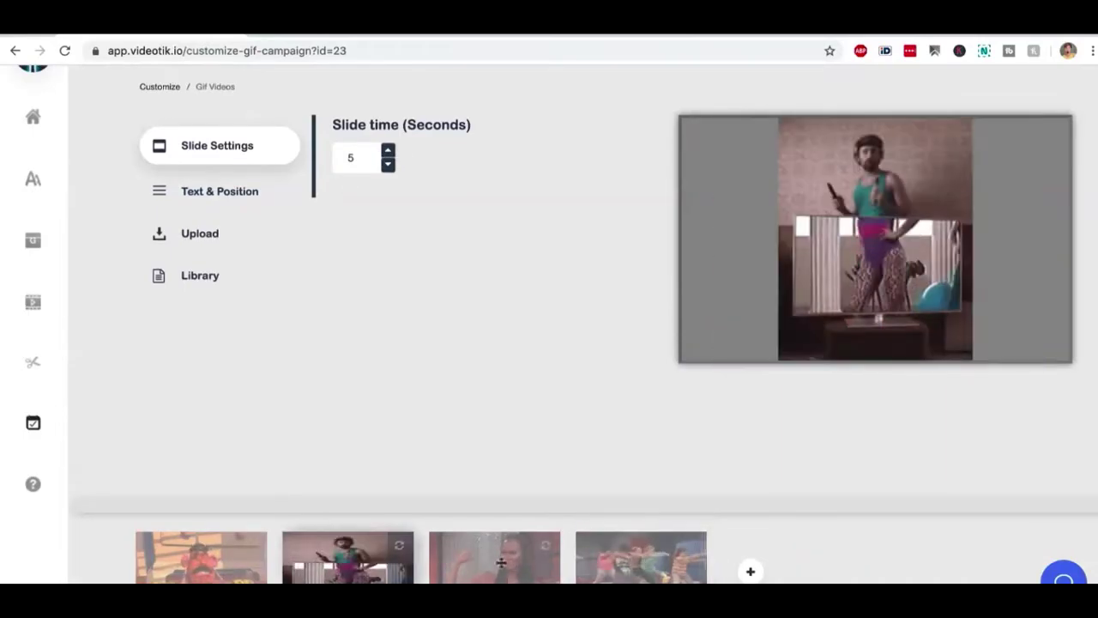
Style the caption in Yesteryear font, red #c92424 on teal #34ad95, with blur applied.
{"action": "left_click", "coordinate": [196, 188]}
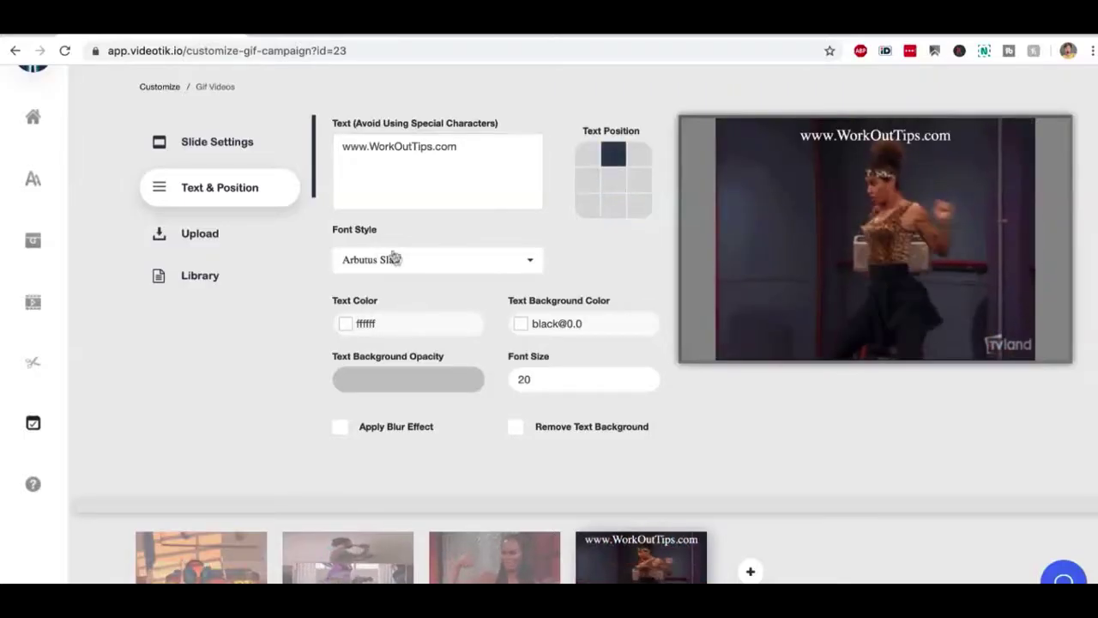
{"action": "left_click", "coordinate": [392, 259]}
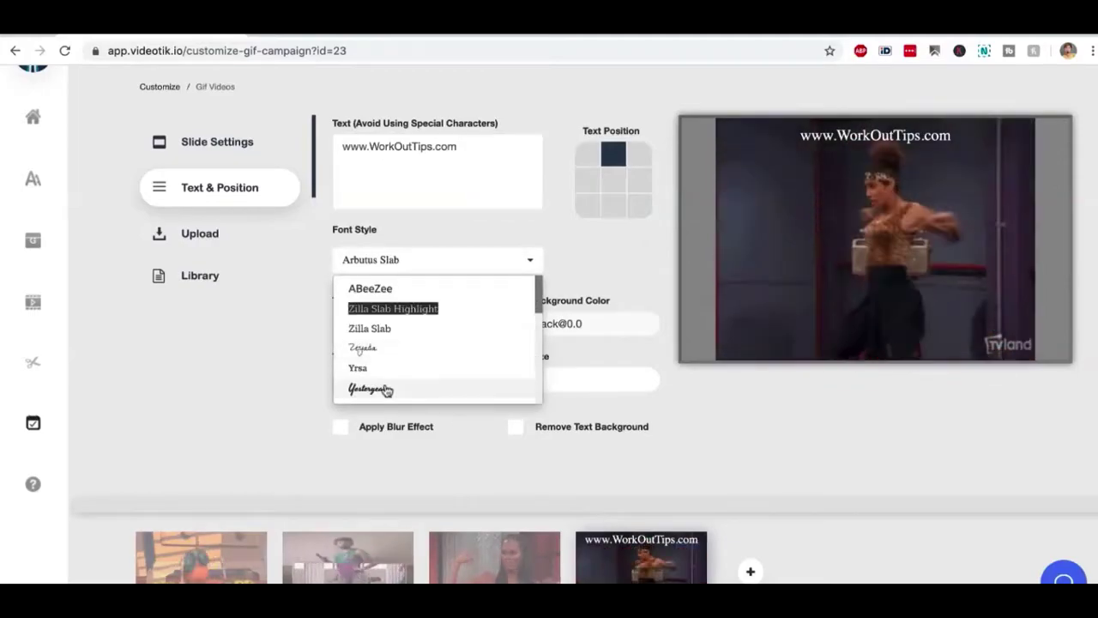
{"action": "left_click", "coordinate": [369, 388]}
{"action": "left_click", "coordinate": [421, 323]}
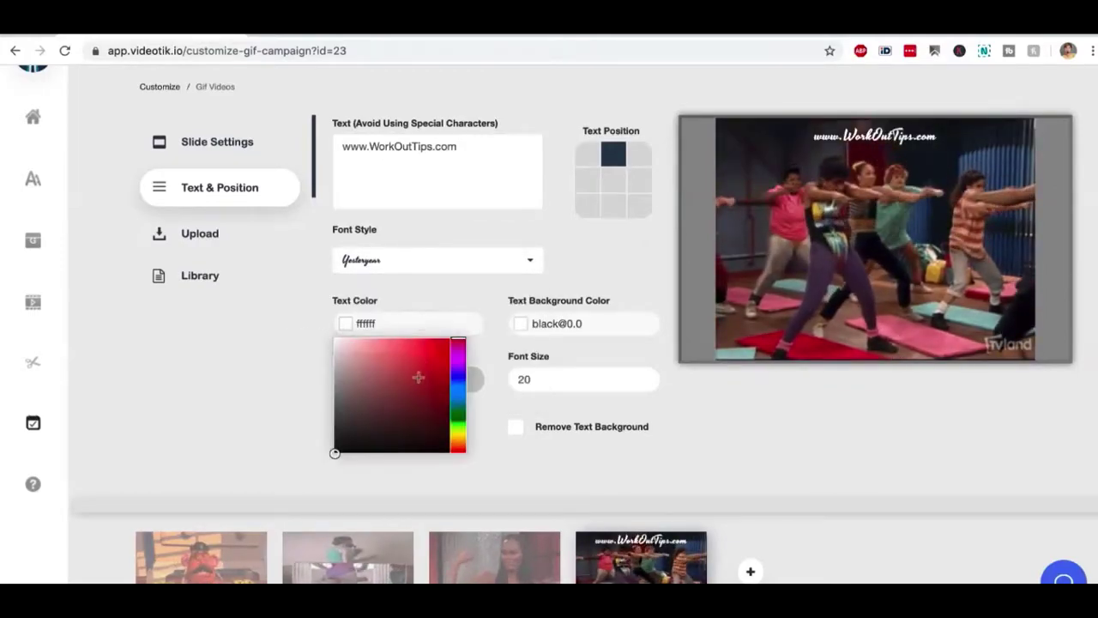
{"action": "left_click", "coordinate": [429, 362]}
{"action": "left_click", "coordinate": [557, 324]}
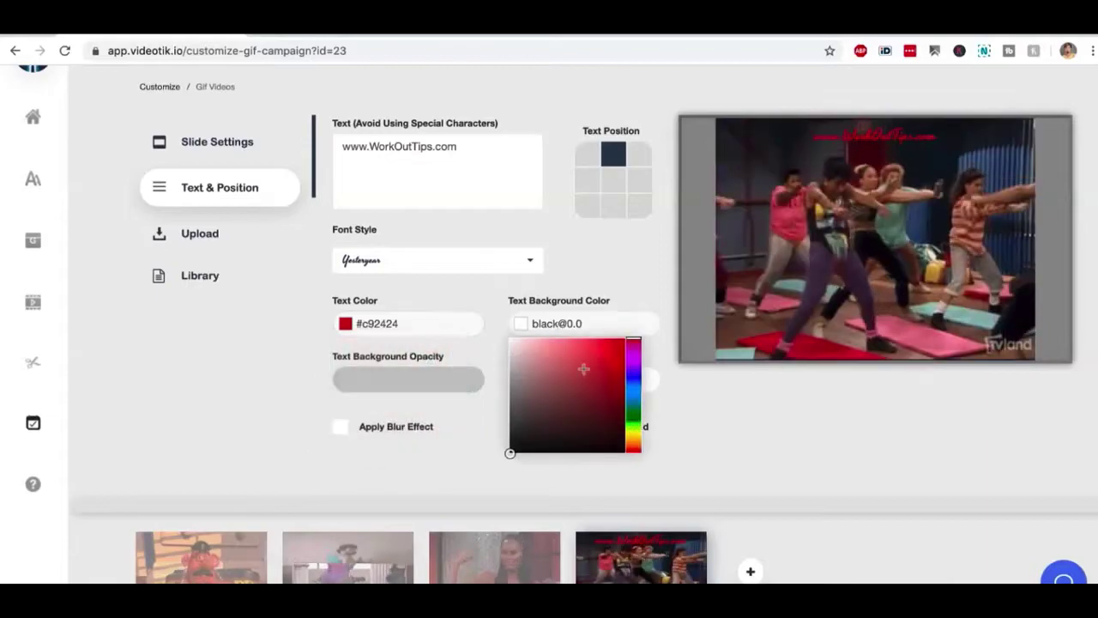
{"action": "left_click", "coordinate": [583, 372]}
{"action": "left_click", "coordinate": [554, 389]}
{"action": "left_click", "coordinate": [627, 399]}
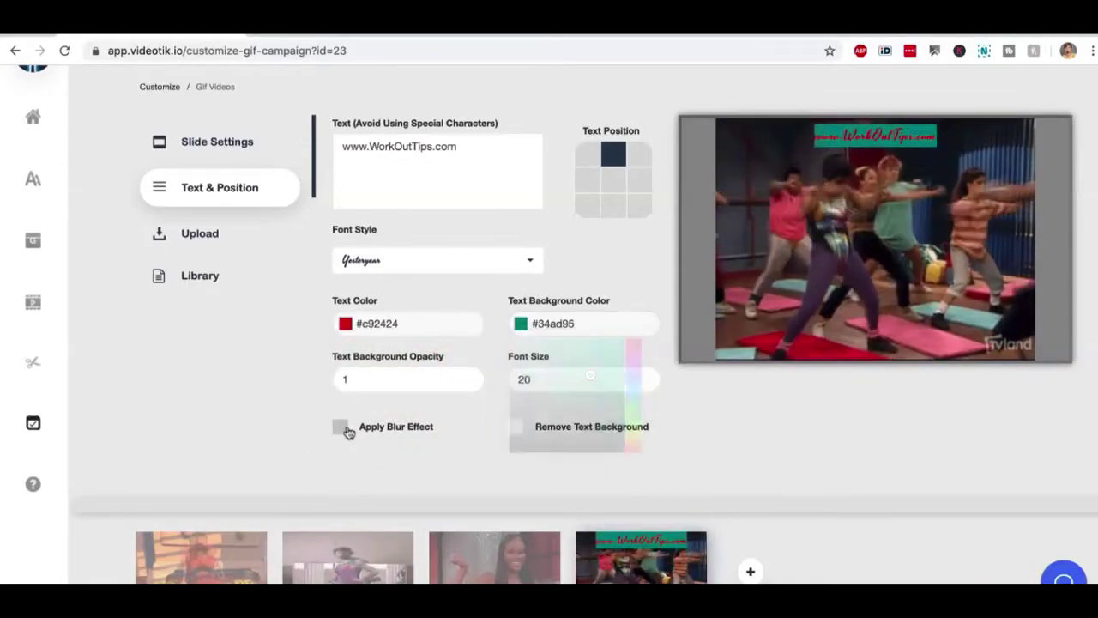
{"action": "left_click", "coordinate": [356, 432]}
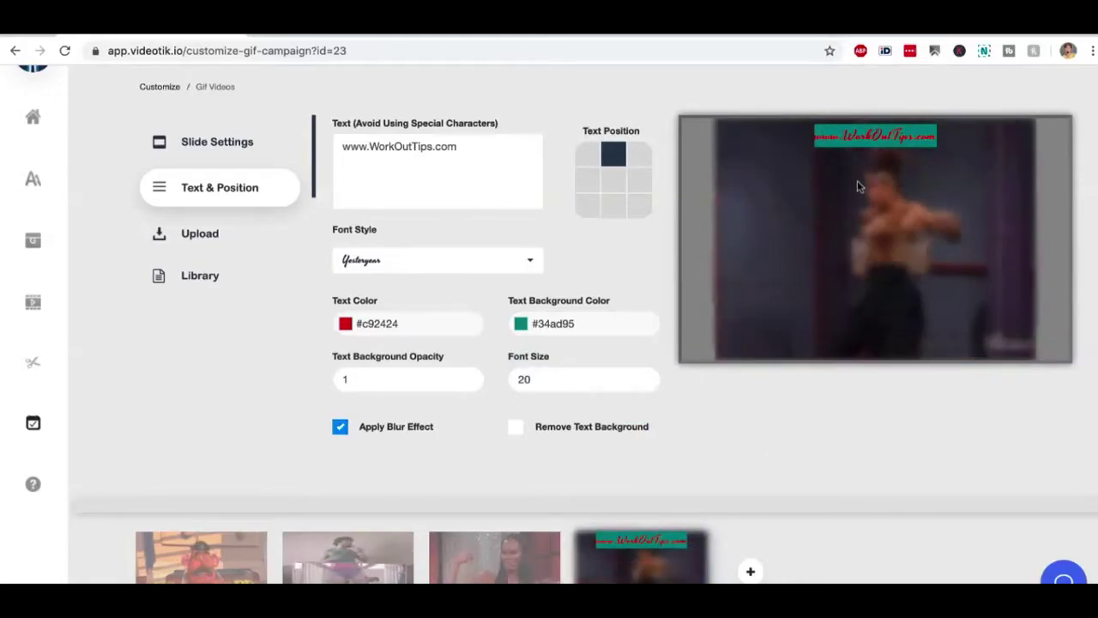
Centre the caption in the frame and raise its font size to 41.
{"action": "left_click", "coordinate": [612, 184]}
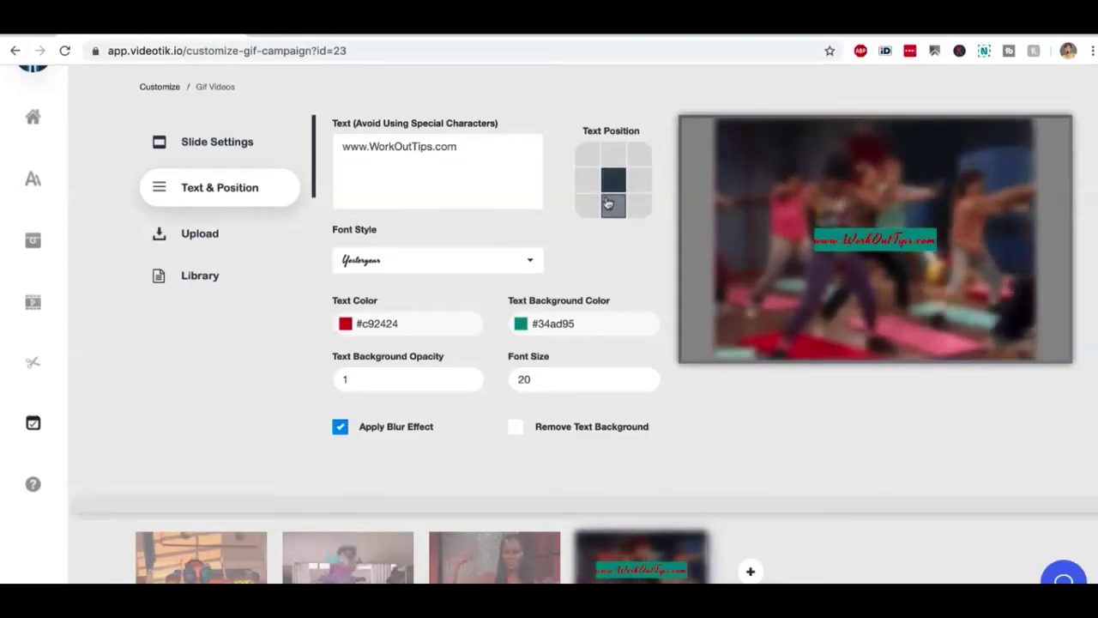
{"action": "left_click", "coordinate": [646, 378]}
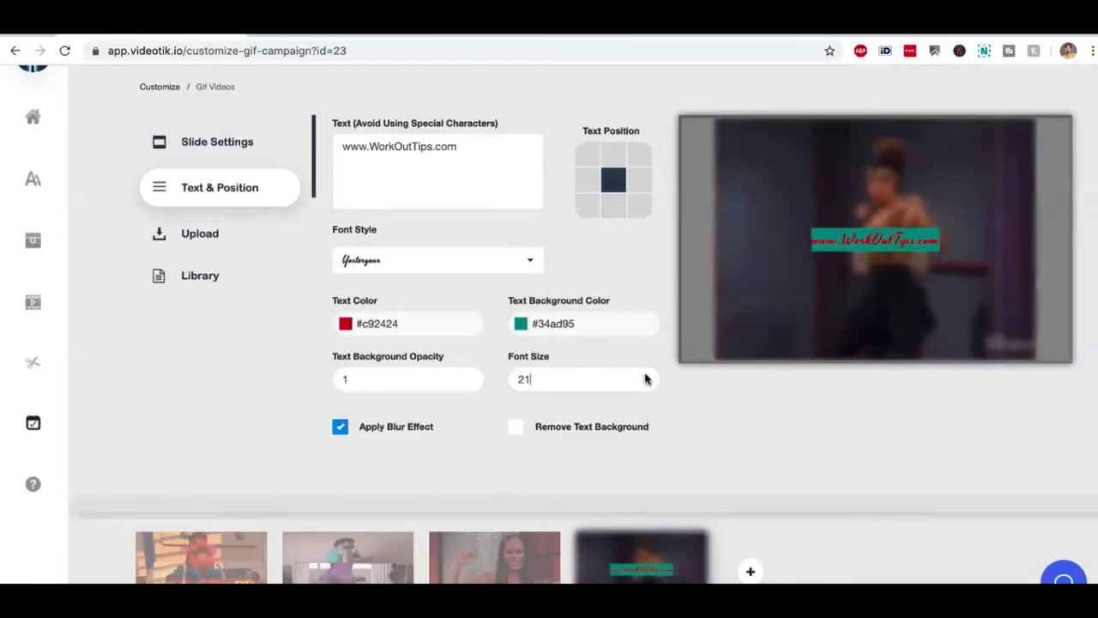
{"action": "left_click", "coordinate": [646, 379]}
{"action": "left_click", "coordinate": [646, 378]}
{"action": "left_click", "coordinate": [645, 378]}
{"action": "left_click", "coordinate": [646, 378]}
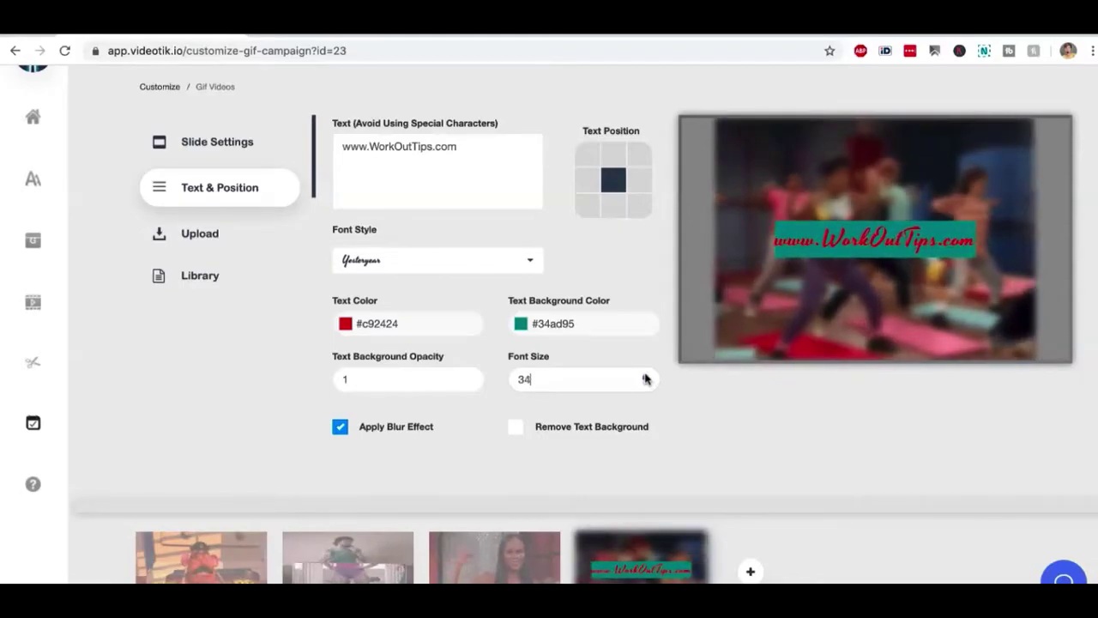
{"action": "left_click", "coordinate": [646, 378]}
{"action": "left_click", "coordinate": [646, 378]}
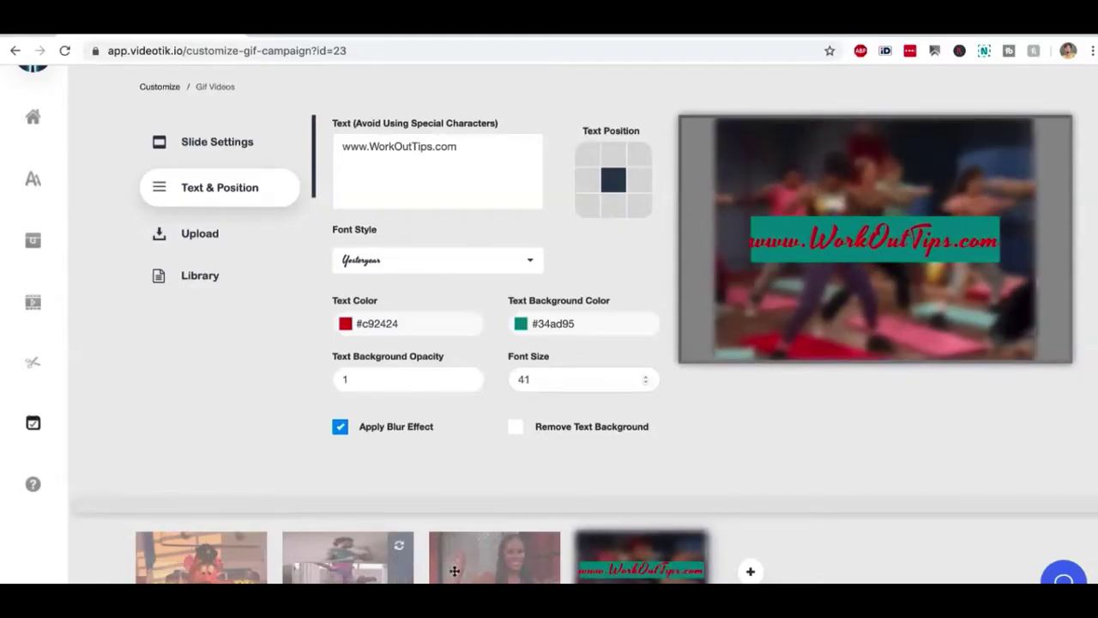
Switch back through the third, second and first slides.
{"action": "left_click", "coordinate": [434, 549]}
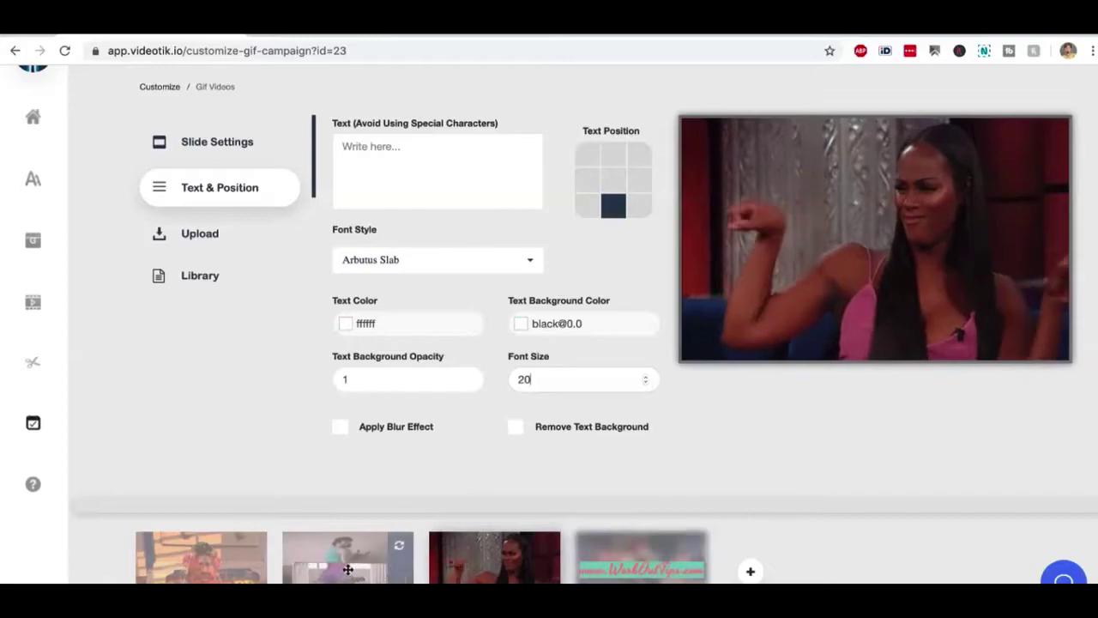
{"action": "left_click", "coordinate": [369, 553]}
{"action": "left_click", "coordinate": [176, 577]}
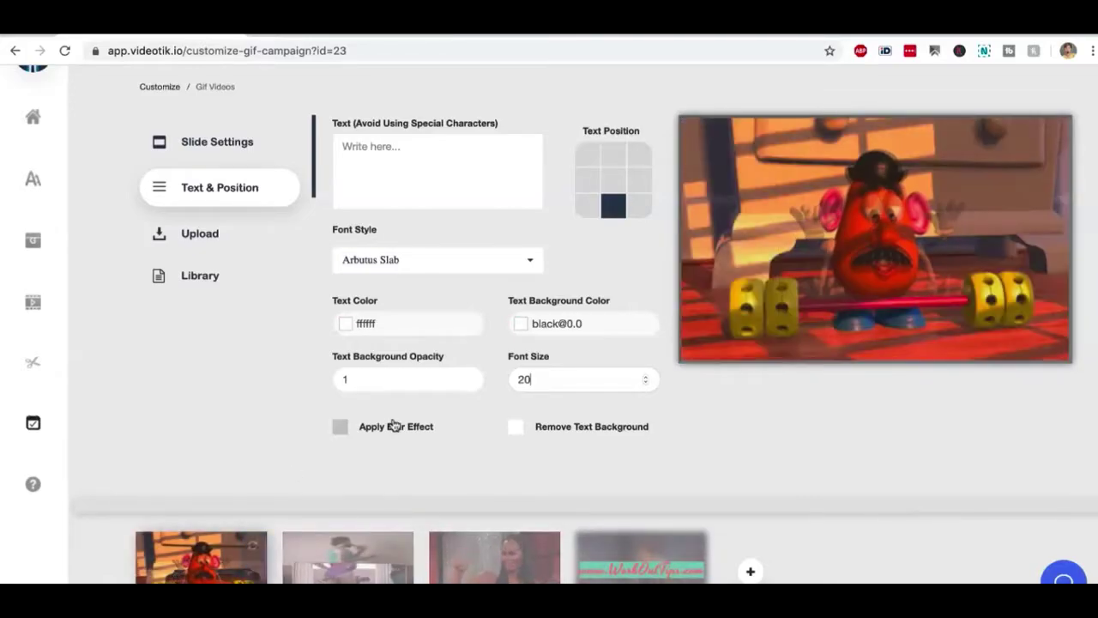
{"action": "scroll", "coordinate": [807, 412], "scroll_direction": "up", "scroll_amount": 3}
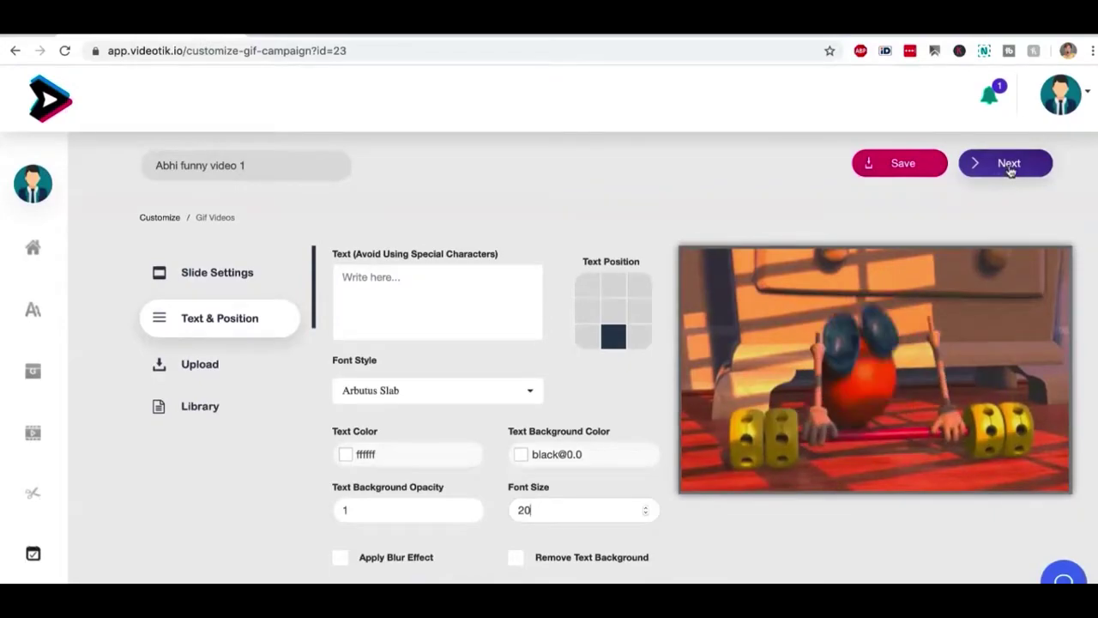
Advance to the campaign's Audio step and browse the Audio Library music tracks.
{"action": "left_click", "coordinate": [1010, 171]}
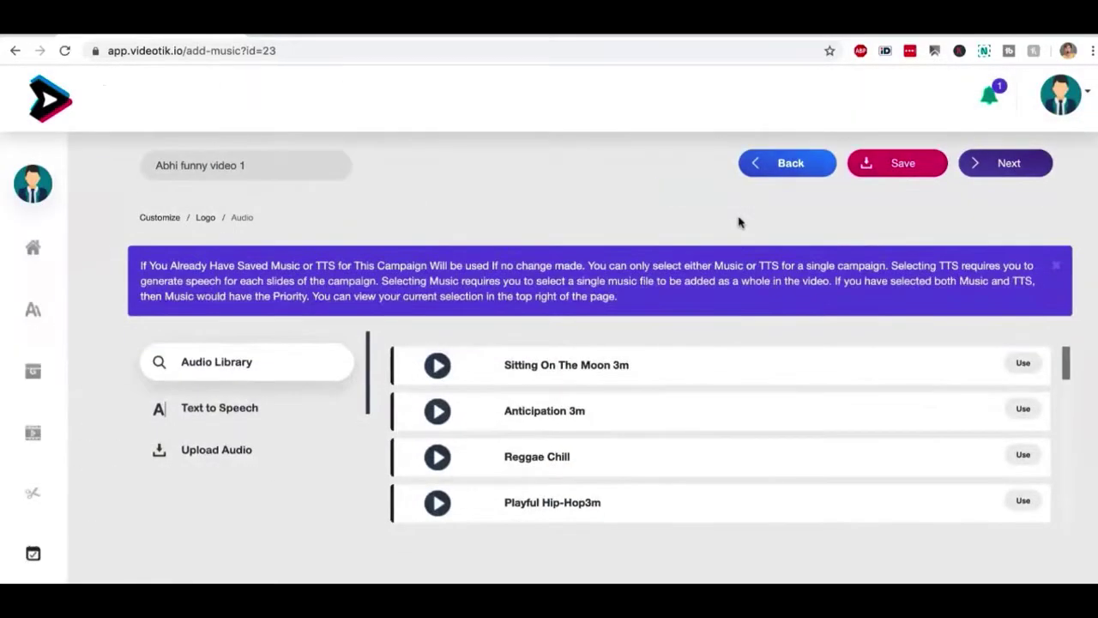
{"action": "scroll", "coordinate": [548, 409], "scroll_direction": "down", "scroll_amount": 5}
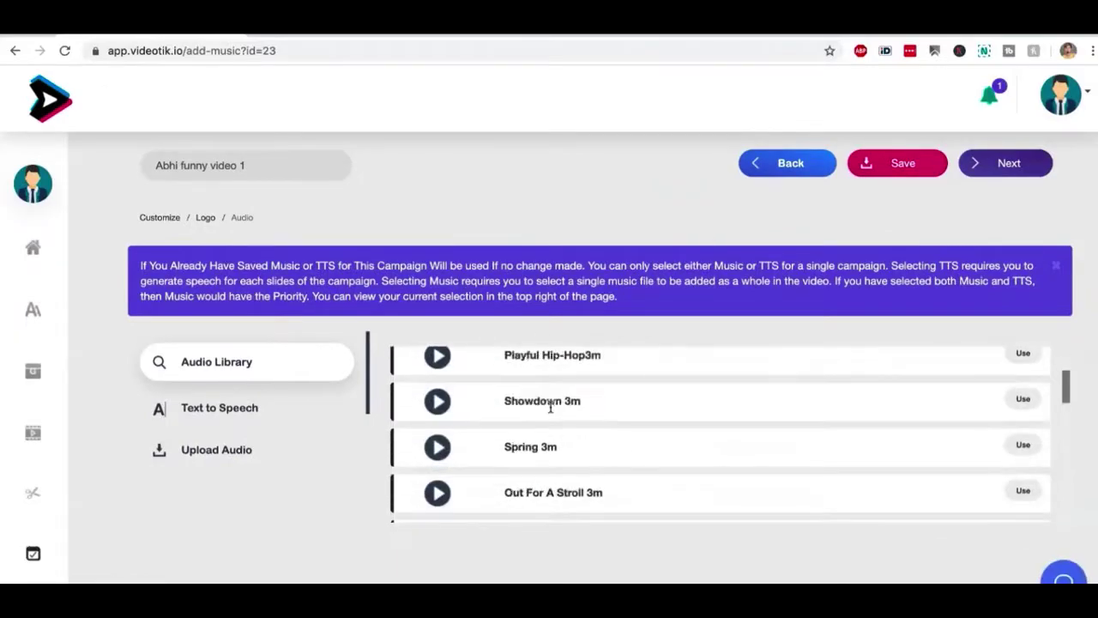
{"action": "scroll", "coordinate": [549, 409], "scroll_direction": "down", "scroll_amount": 10}
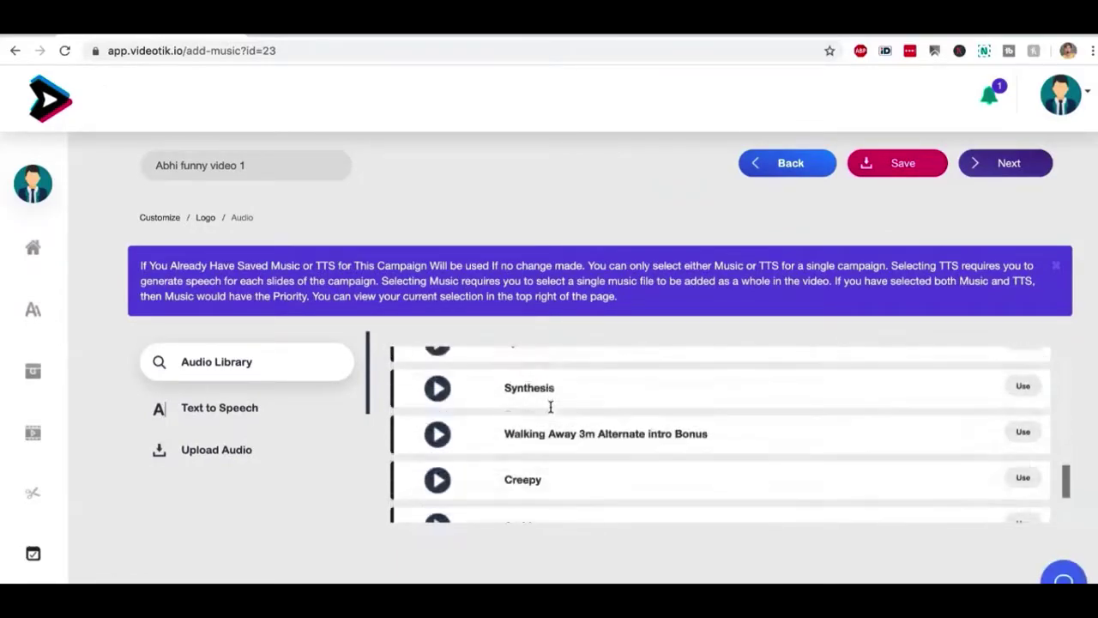
{"action": "scroll", "coordinate": [550, 411], "scroll_direction": "down", "scroll_amount": 1}
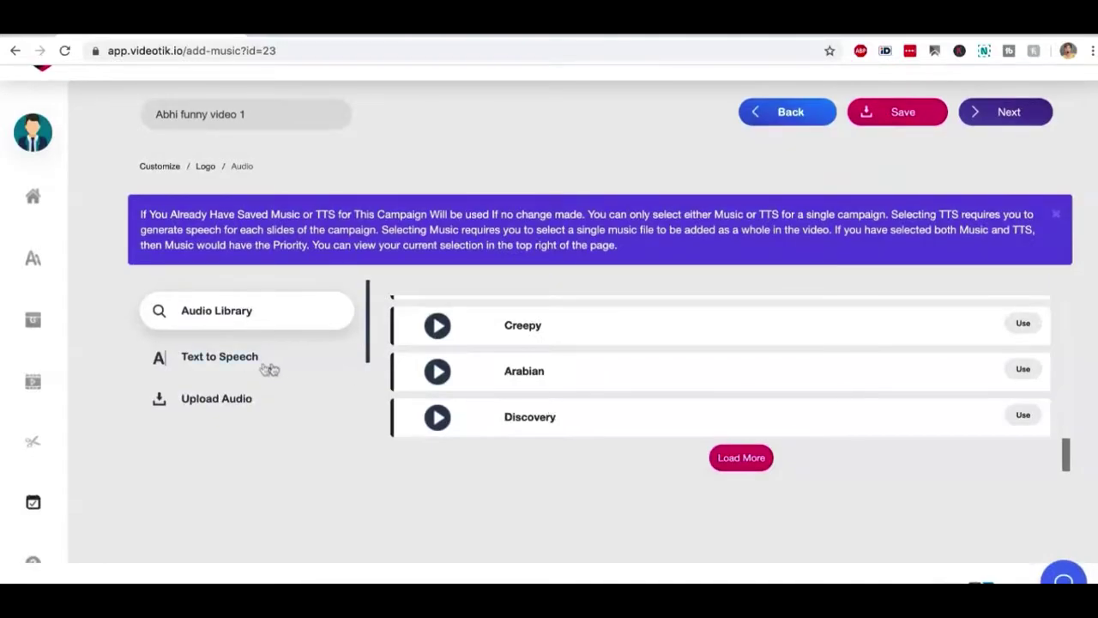
Switch the audio to Text to Speech for slide 2 and review the Language and Voice lists.
{"action": "left_click", "coordinate": [265, 367]}
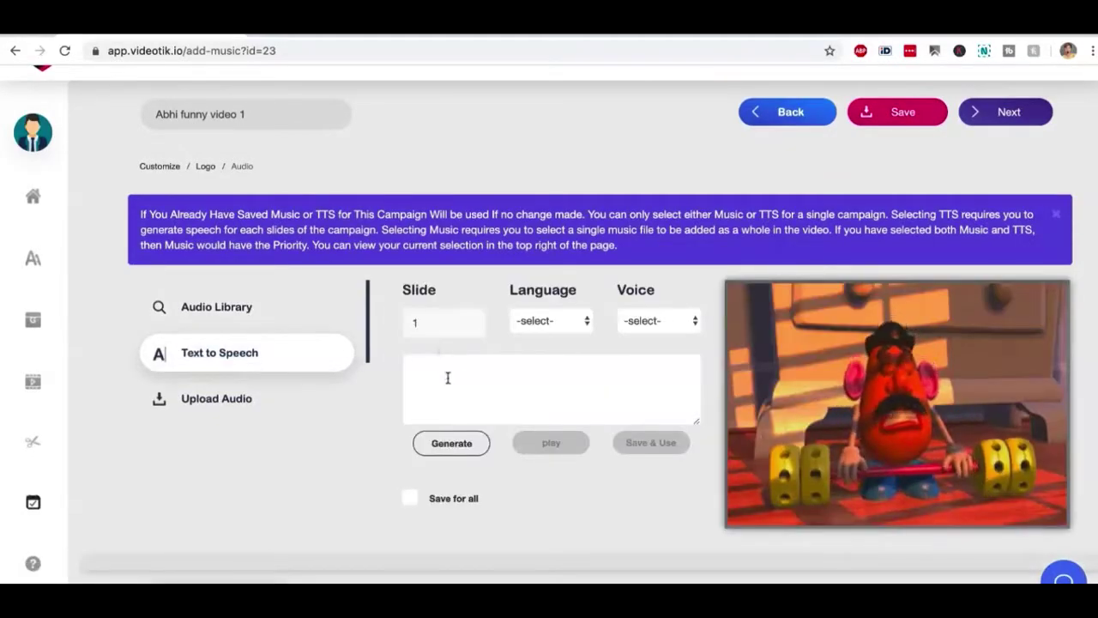
{"action": "scroll", "coordinate": [294, 471], "scroll_direction": "down", "scroll_amount": 1}
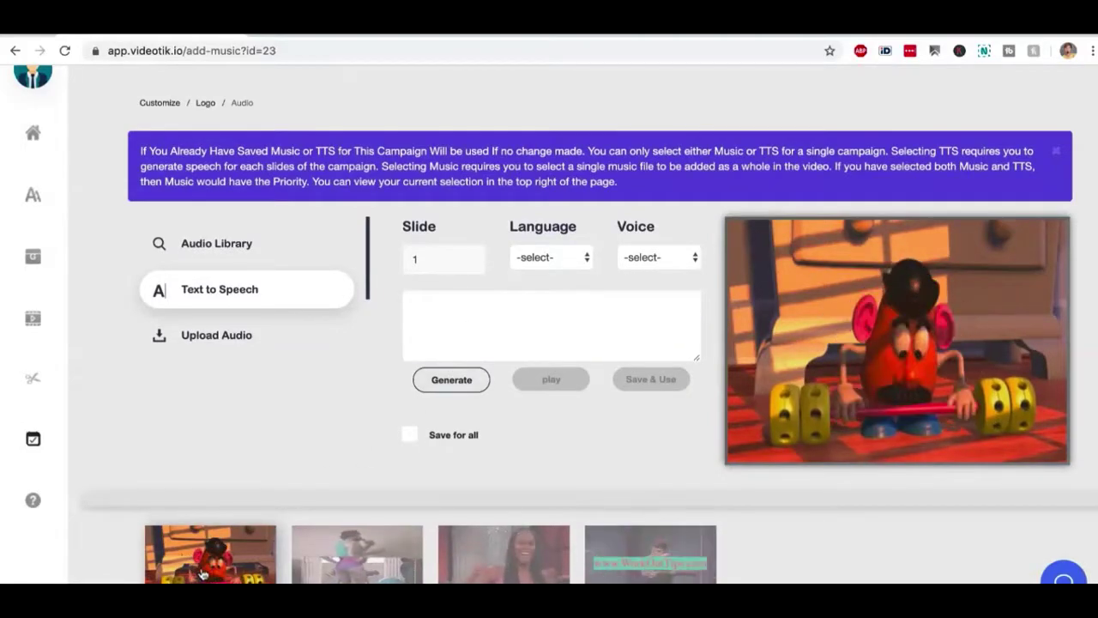
{"action": "left_click", "coordinate": [350, 568]}
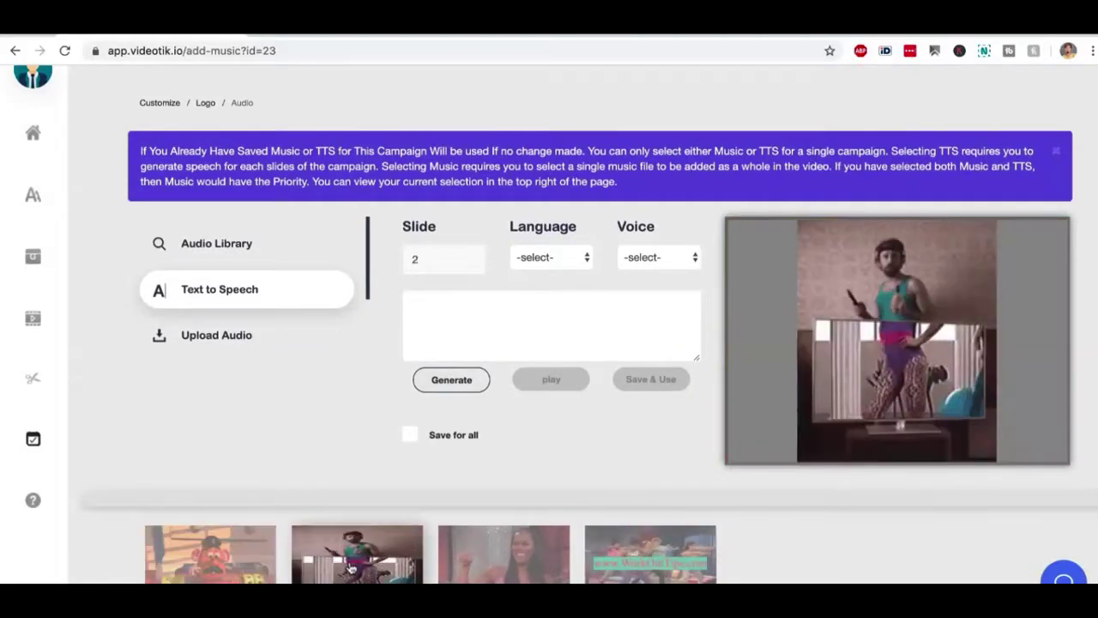
{"action": "left_click", "coordinate": [571, 260]}
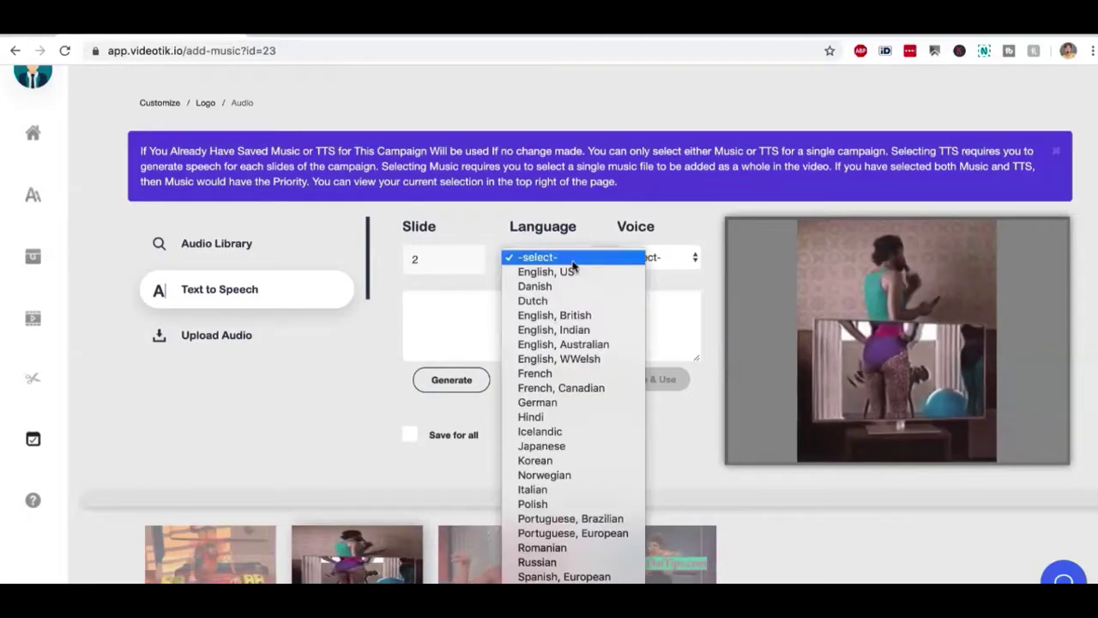
{"action": "scroll", "coordinate": [568, 429], "scroll_direction": "down", "scroll_amount": 2}
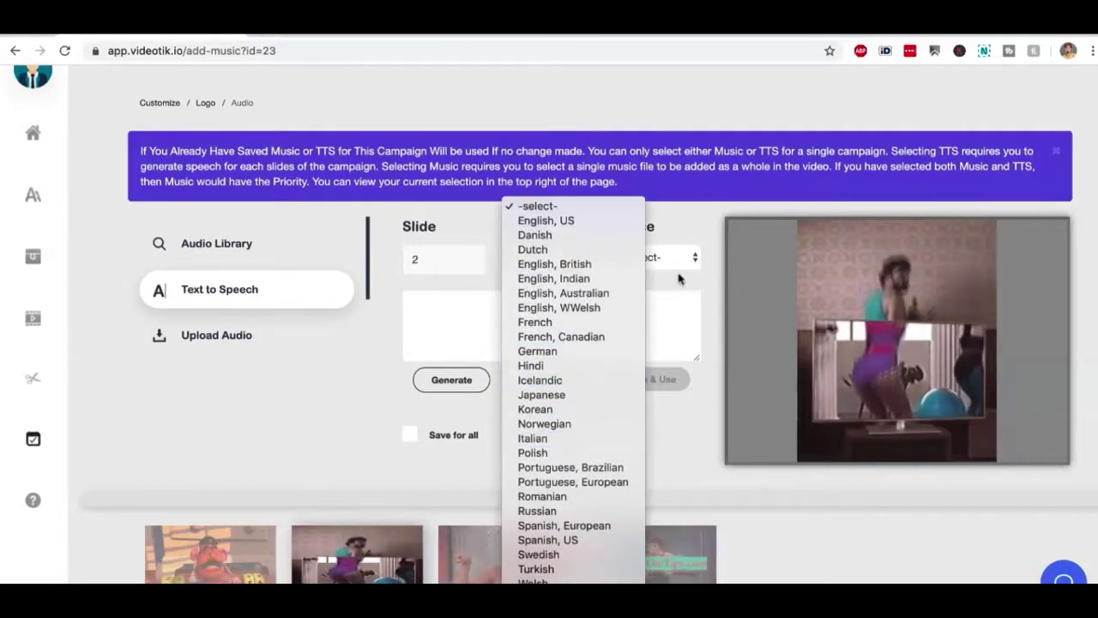
{"action": "left_click", "coordinate": [679, 258]}
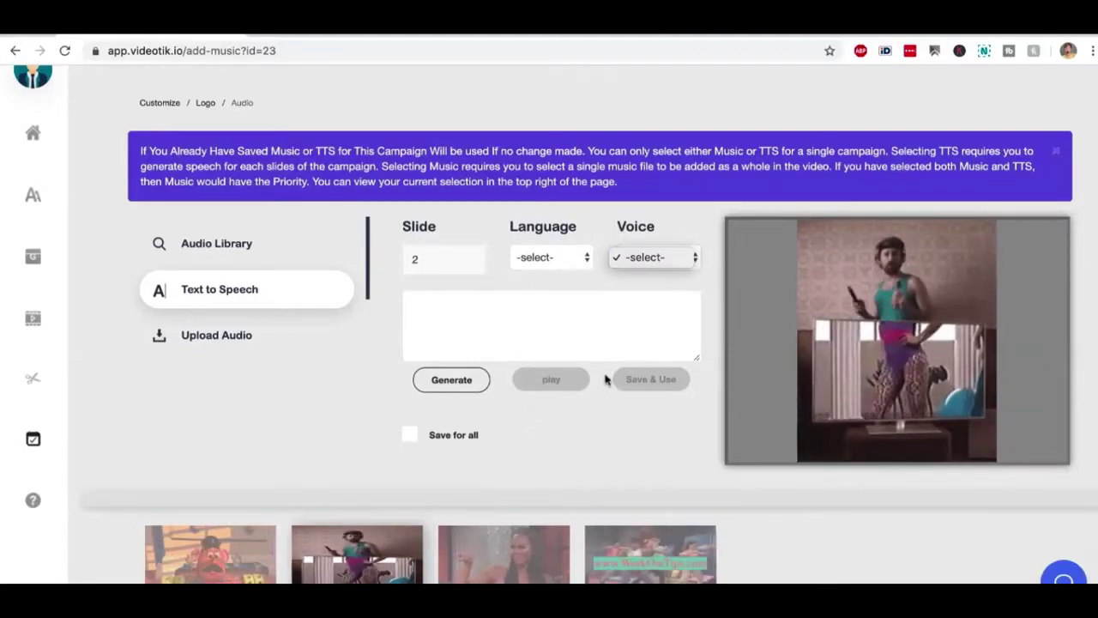
{"action": "scroll", "coordinate": [534, 443], "scroll_direction": "up", "scroll_amount": 3}
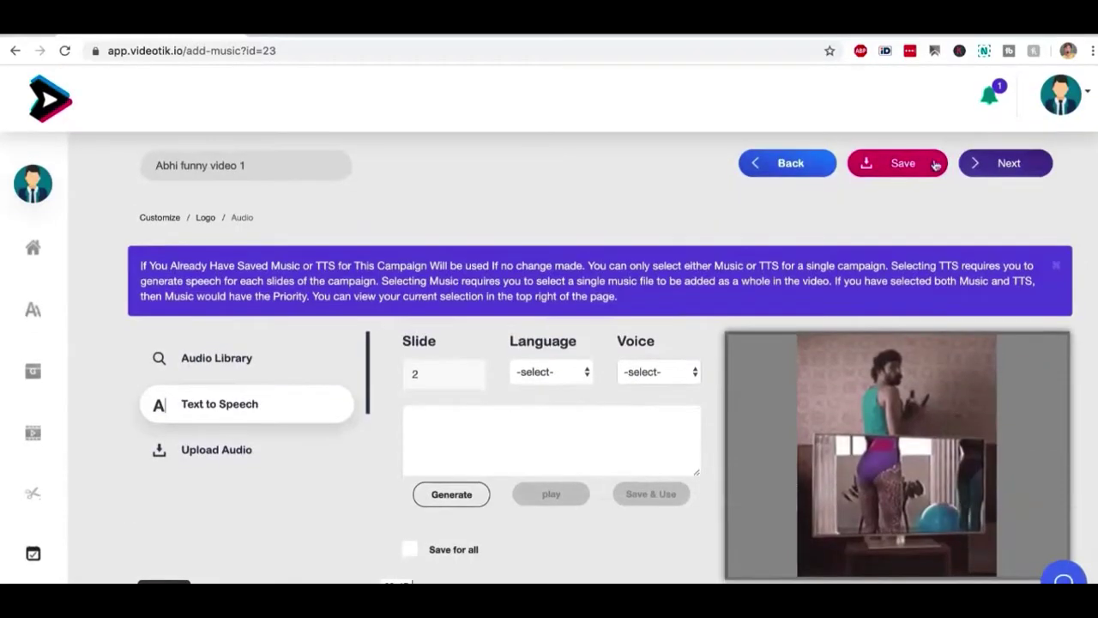
Start creating the funny video at 720p Mp4 and check it on the dashboard.
{"action": "left_click", "coordinate": [1000, 162]}
{"action": "left_click", "coordinate": [419, 177]}
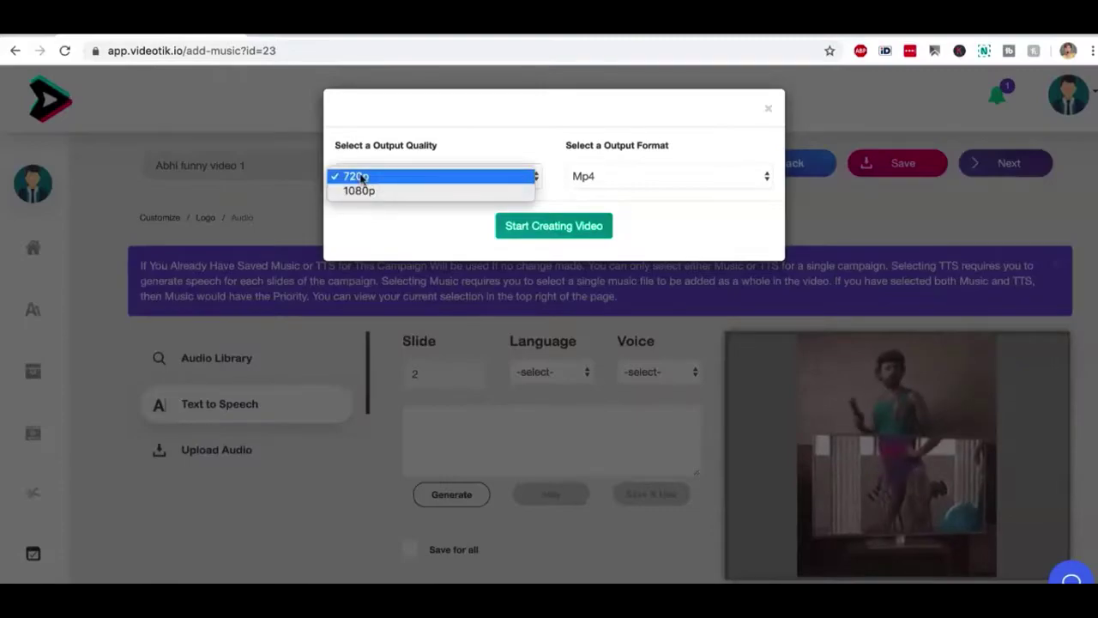
{"action": "left_click", "coordinate": [446, 178]}
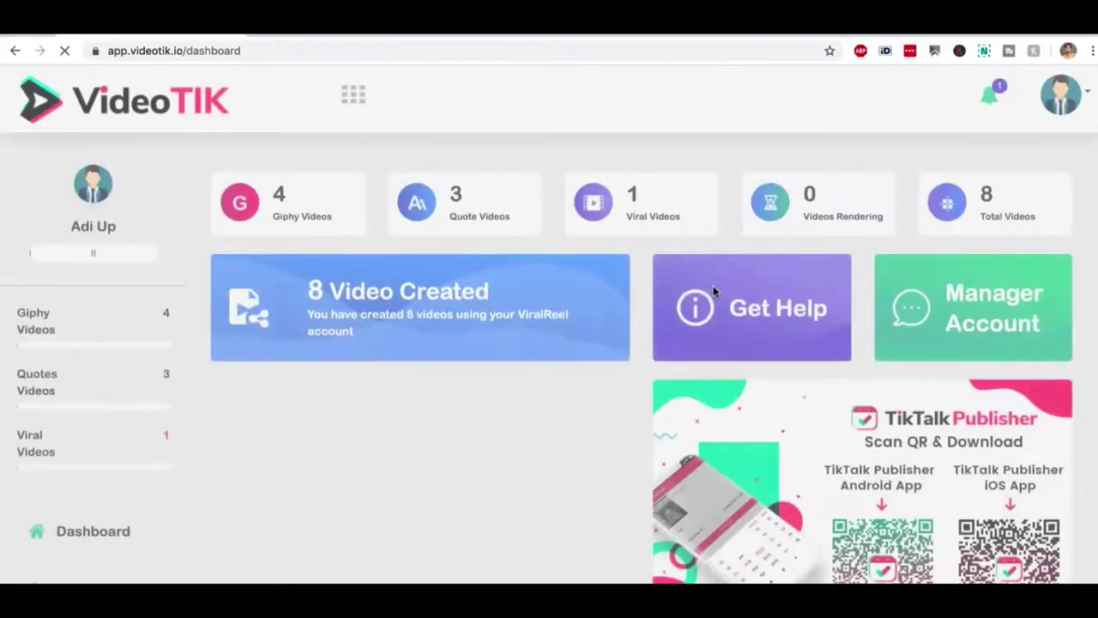
{"action": "scroll", "coordinate": [713, 291], "scroll_direction": "down", "scroll_amount": 2}
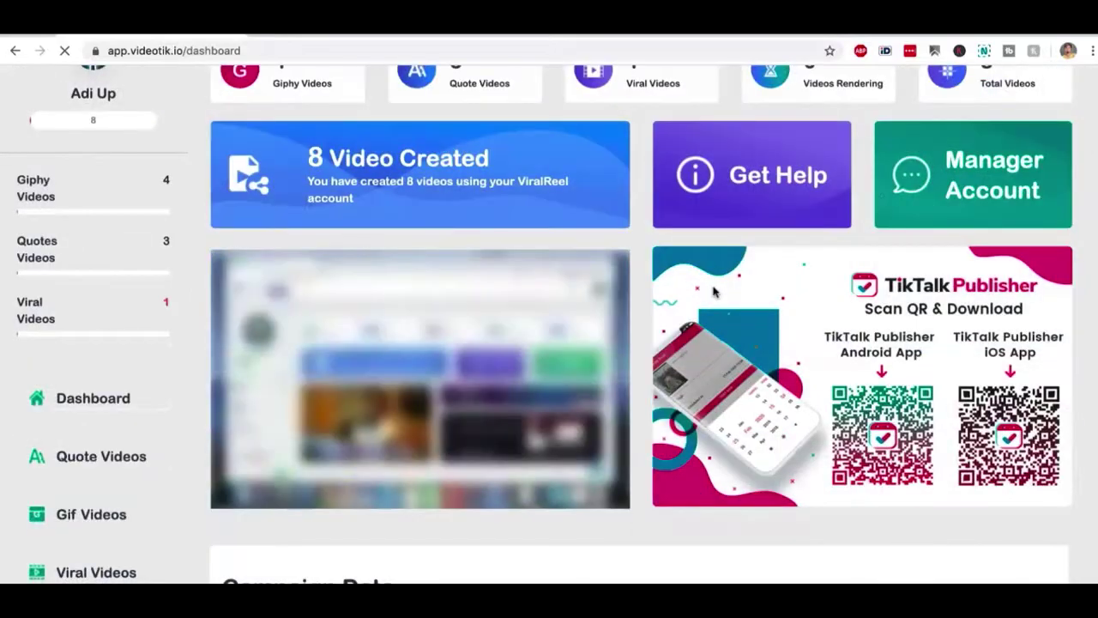
{"action": "scroll", "coordinate": [713, 291], "scroll_direction": "down", "scroll_amount": 2}
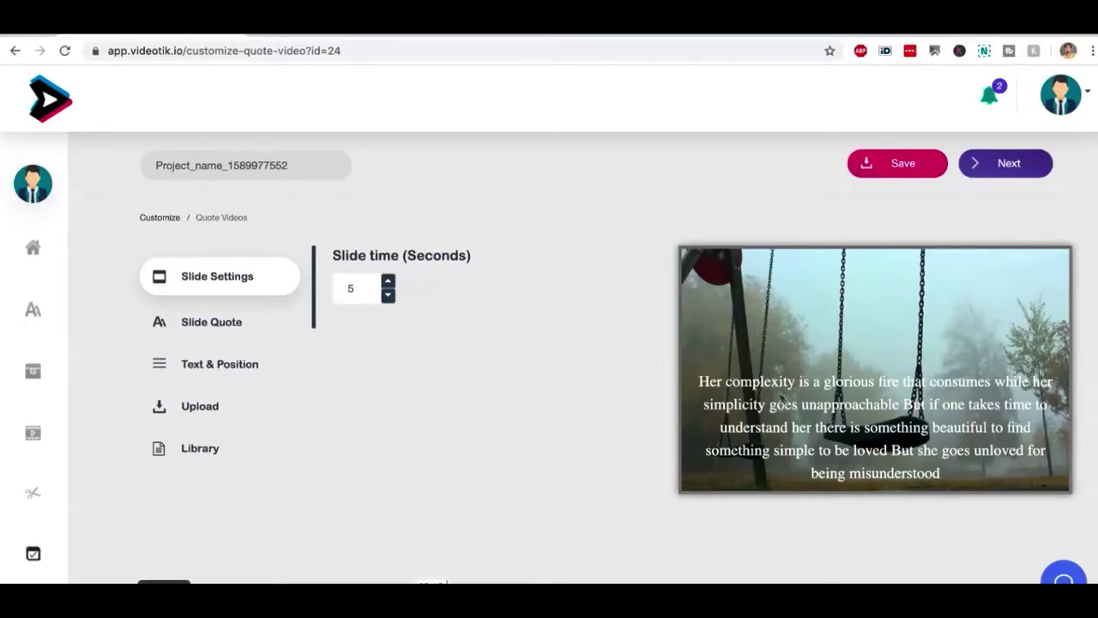
Add a second slide to the quote video, then return to the first swing slide.
{"action": "scroll", "coordinate": [468, 444], "scroll_direction": "down", "scroll_amount": 3}
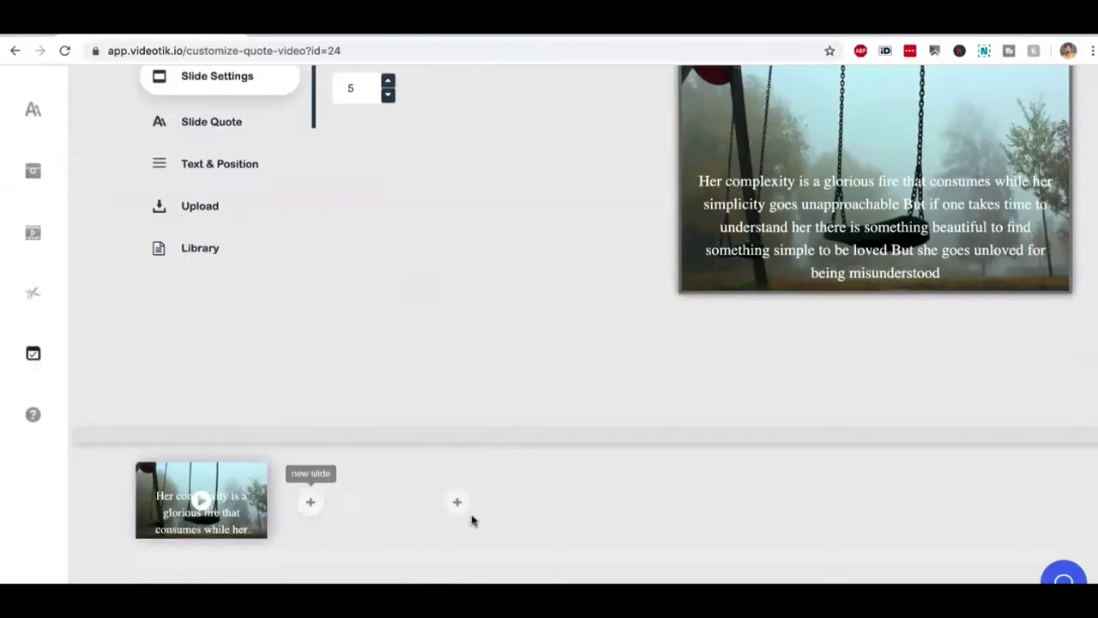
{"action": "left_click", "coordinate": [382, 498]}
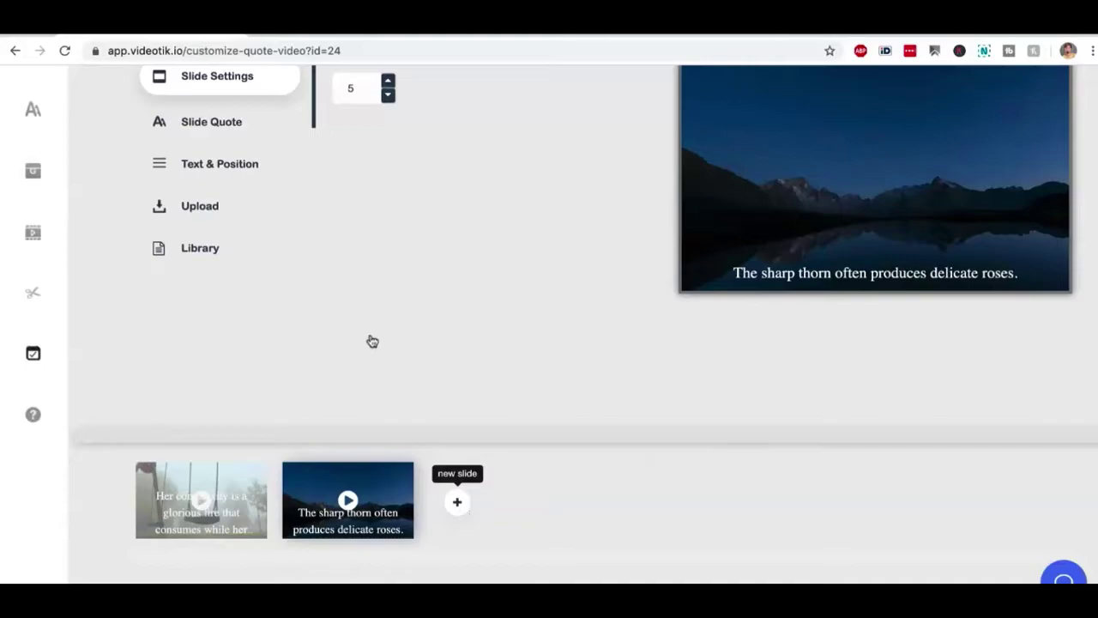
{"action": "left_click", "coordinate": [186, 481]}
{"action": "scroll", "coordinate": [471, 238], "scroll_direction": "up", "scroll_amount": 2}
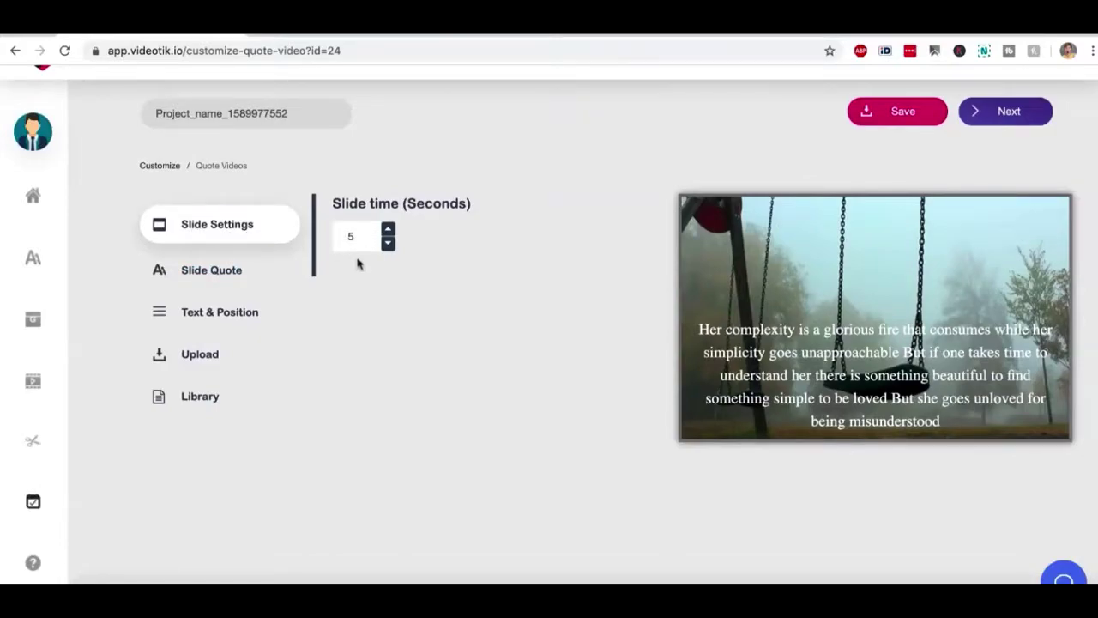
Put the 'The work you do while you procrastinate…' quote on the swing slide.
{"action": "left_click", "coordinate": [221, 276]}
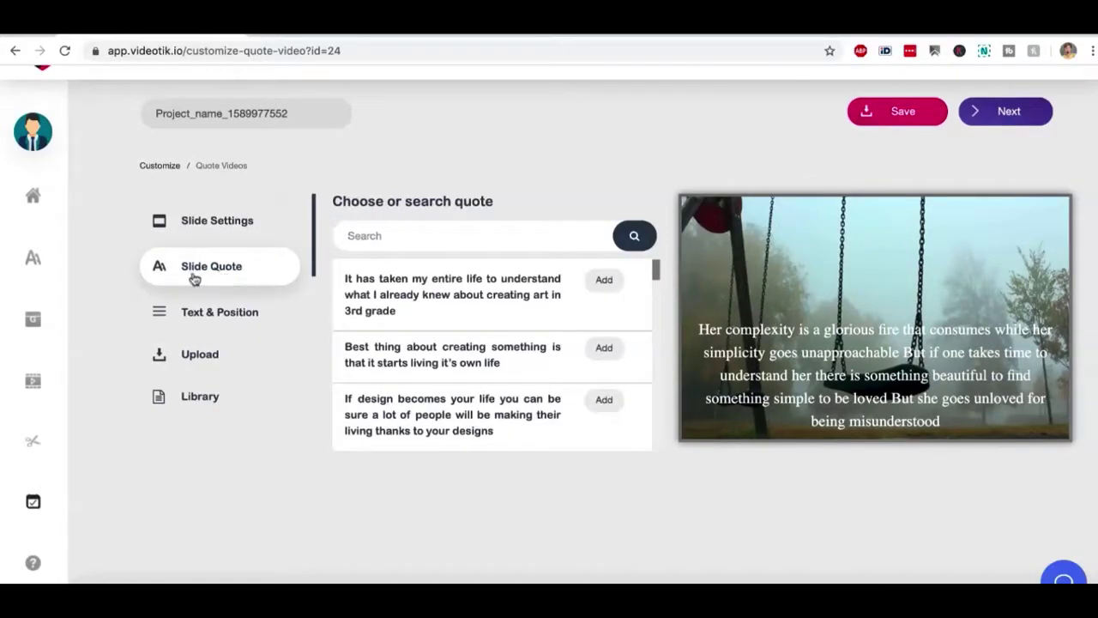
{"action": "left_click", "coordinate": [609, 281]}
{"action": "left_click", "coordinate": [608, 352]}
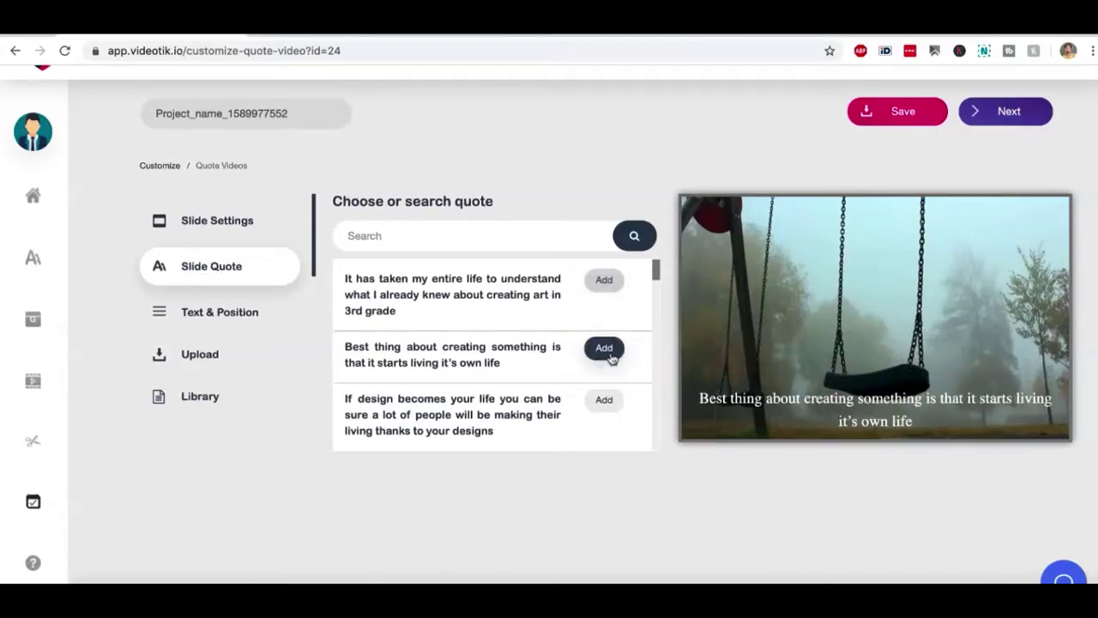
{"action": "left_click", "coordinate": [608, 400]}
{"action": "scroll", "coordinate": [608, 403], "scroll_direction": "down", "scroll_amount": 1}
{"action": "left_click", "coordinate": [604, 376]}
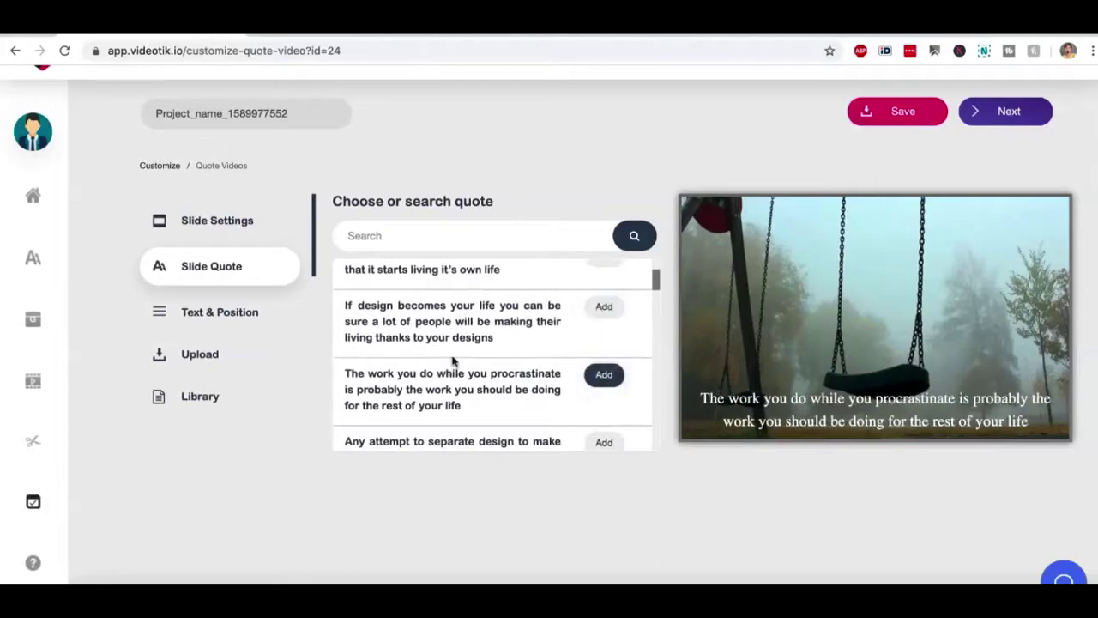
{"action": "scroll", "coordinate": [452, 358], "scroll_direction": "down", "scroll_amount": 1}
Centre the quote in Zeyada font at size 28, then open the media Library.
{"action": "left_click", "coordinate": [222, 315]}
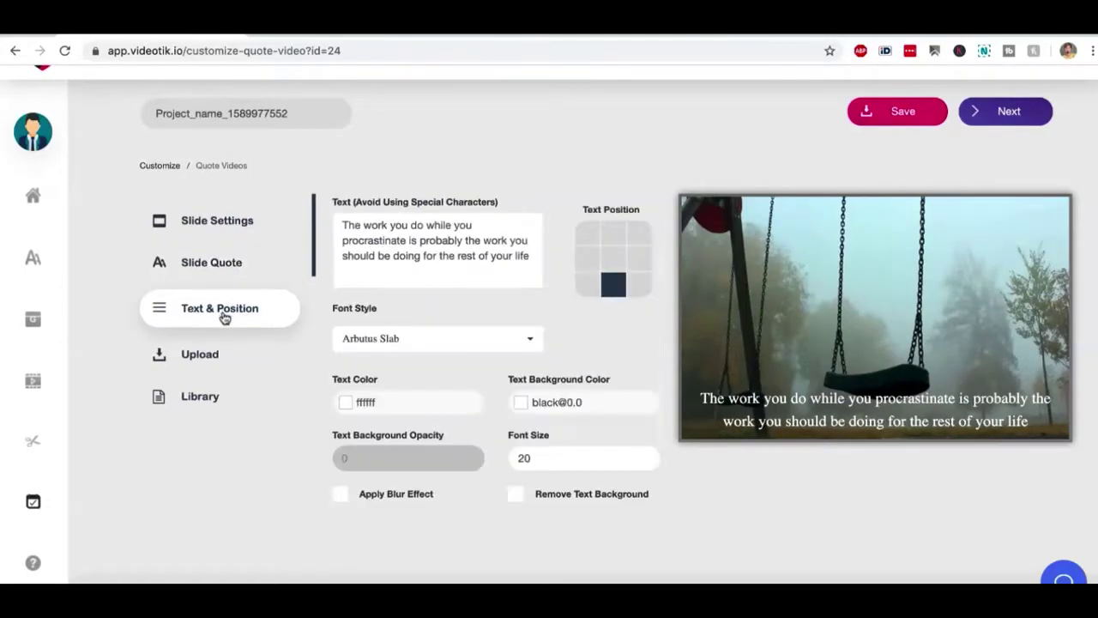
{"action": "left_click", "coordinate": [614, 259]}
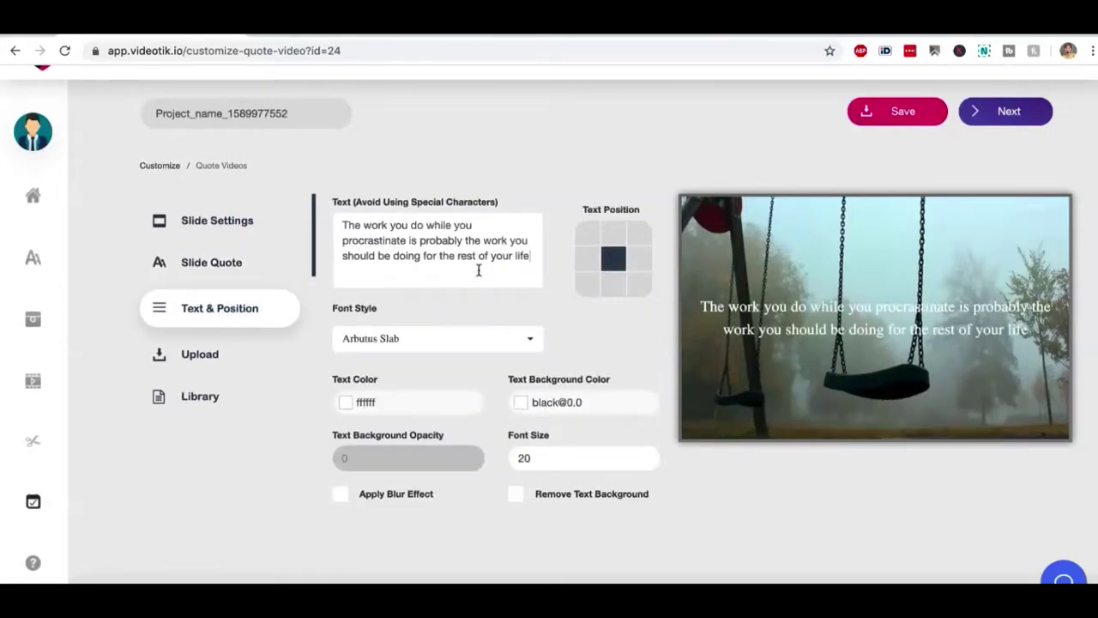
{"action": "left_click", "coordinate": [504, 337]}
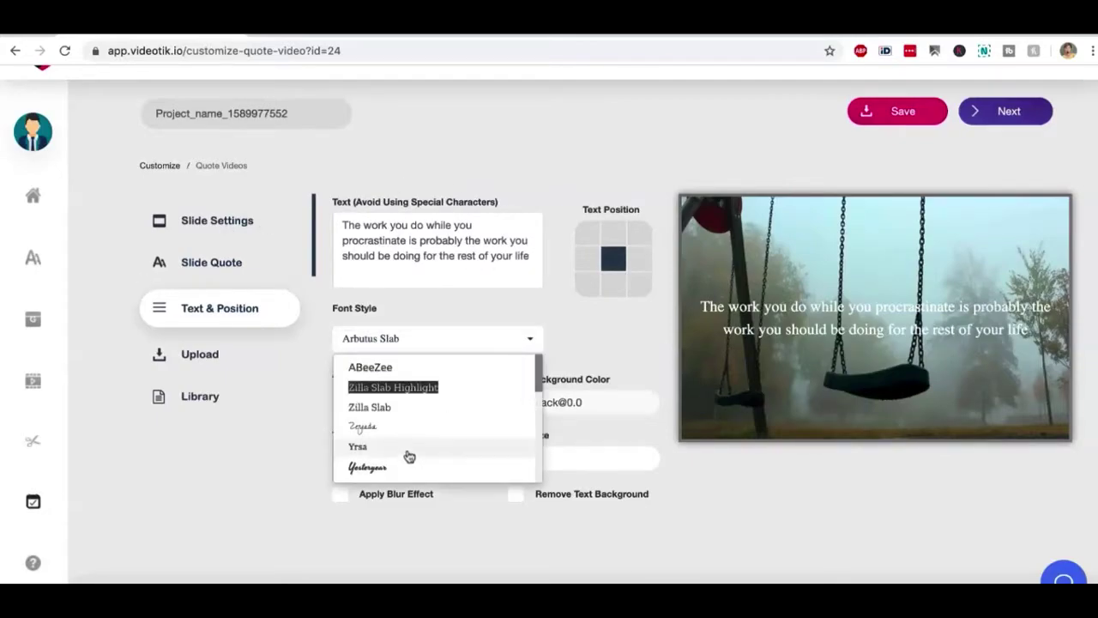
{"action": "left_click", "coordinate": [395, 429]}
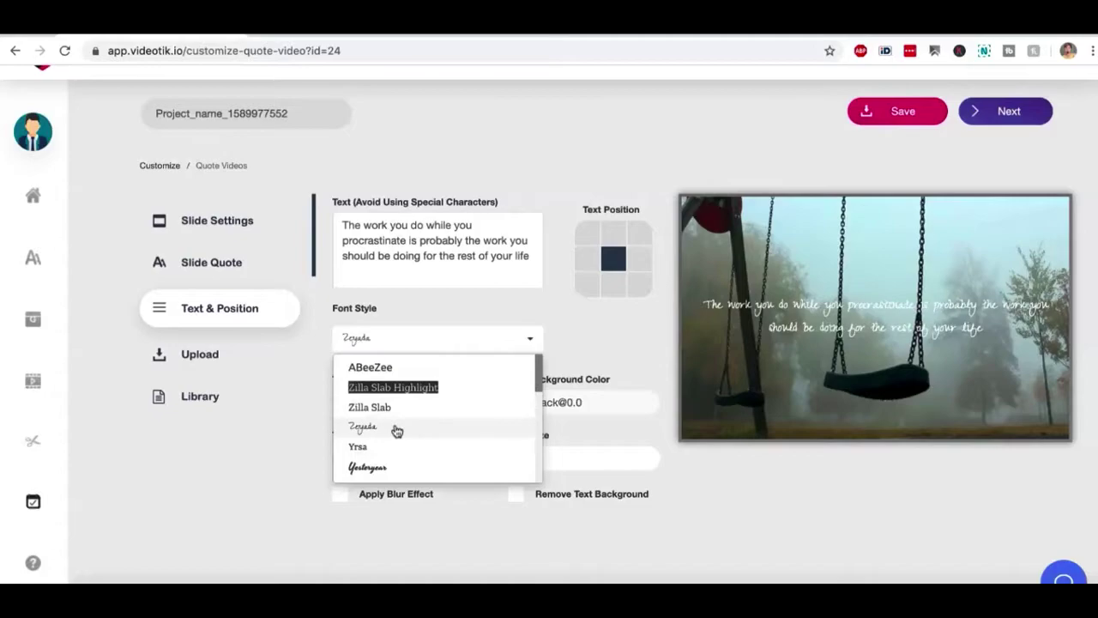
{"action": "left_click", "coordinate": [611, 346]}
{"action": "left_click", "coordinate": [646, 454]}
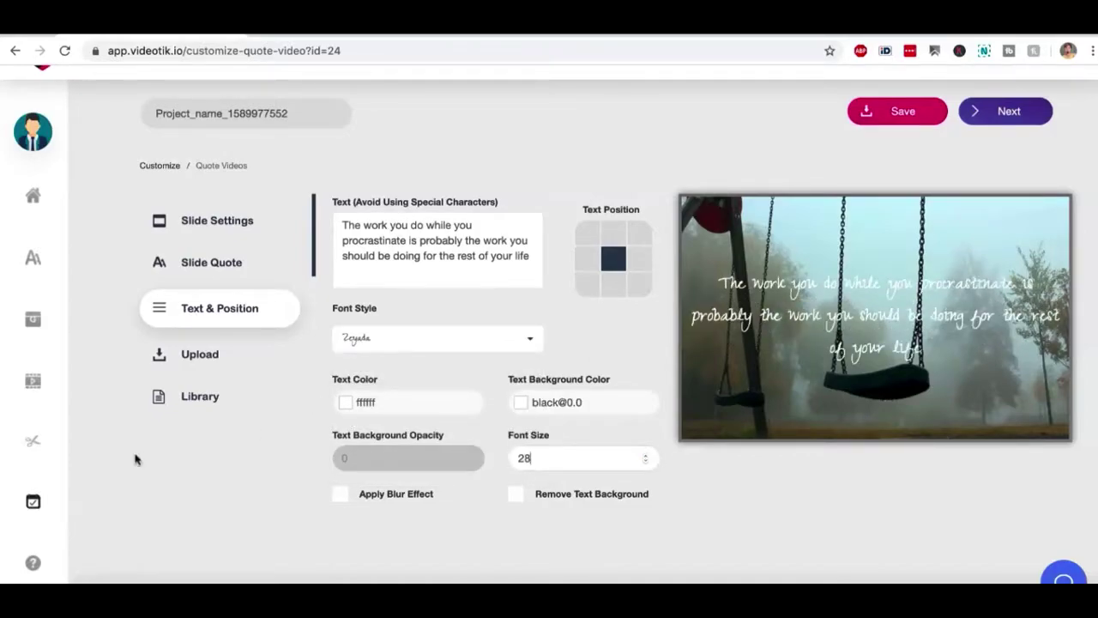
{"action": "left_click", "coordinate": [231, 358]}
{"action": "left_click", "coordinate": [236, 392]}
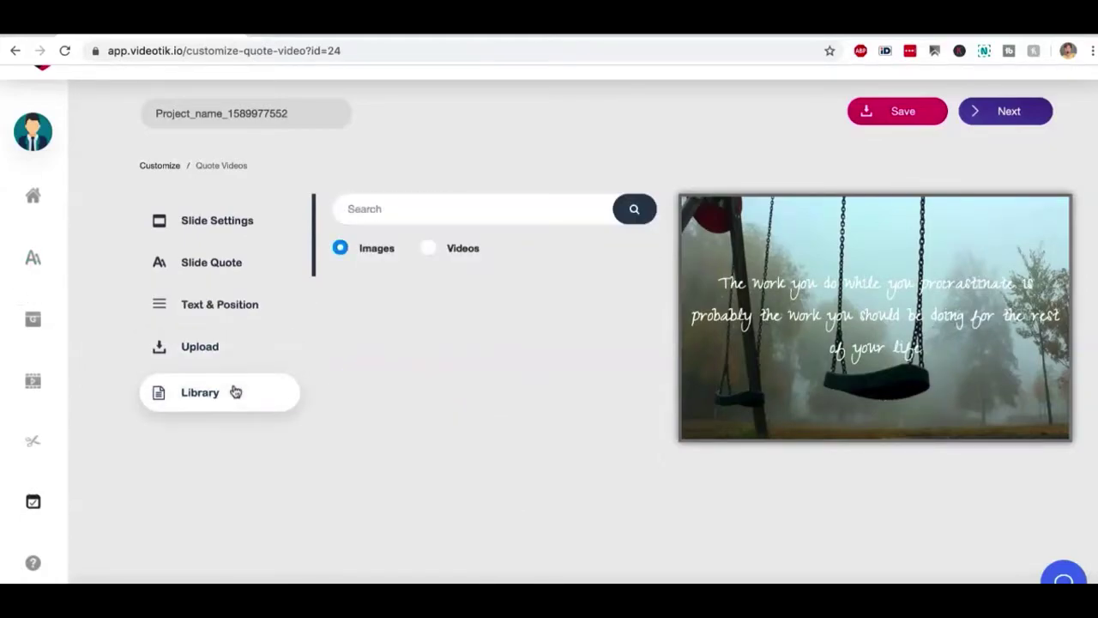
{"action": "left_click", "coordinate": [429, 249]}
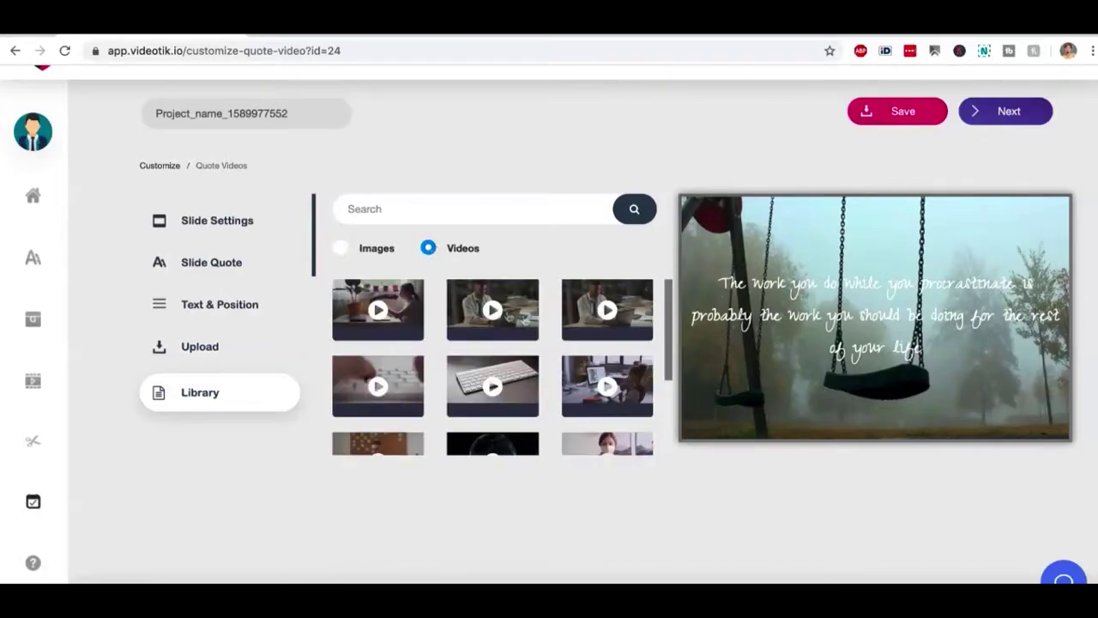
{"action": "left_click", "coordinate": [497, 210]}
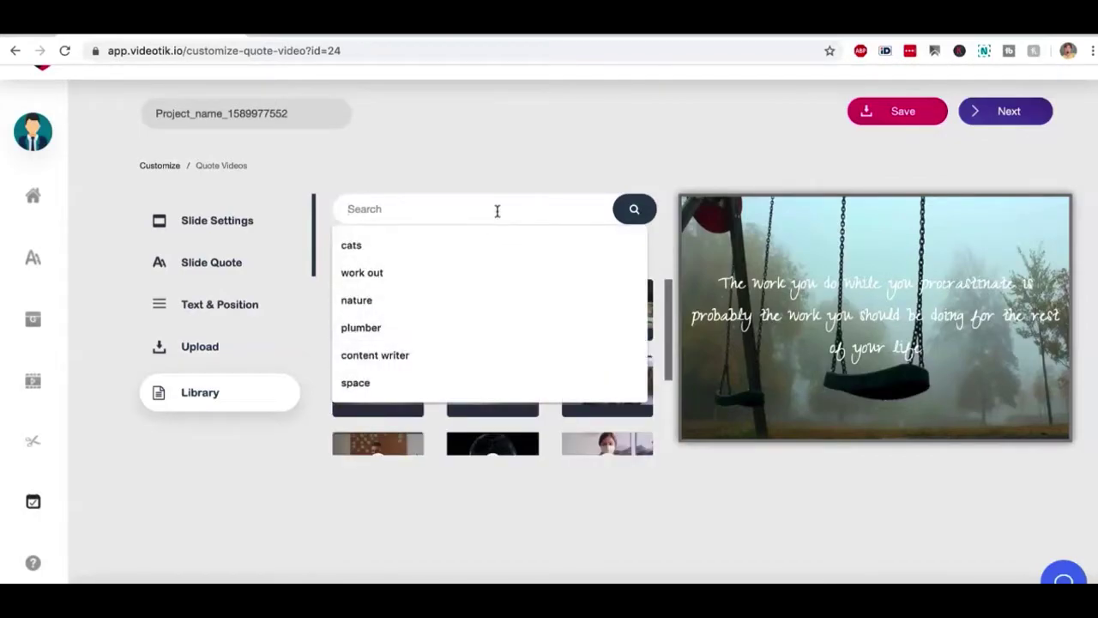
{"action": "left_click", "coordinate": [454, 245]}
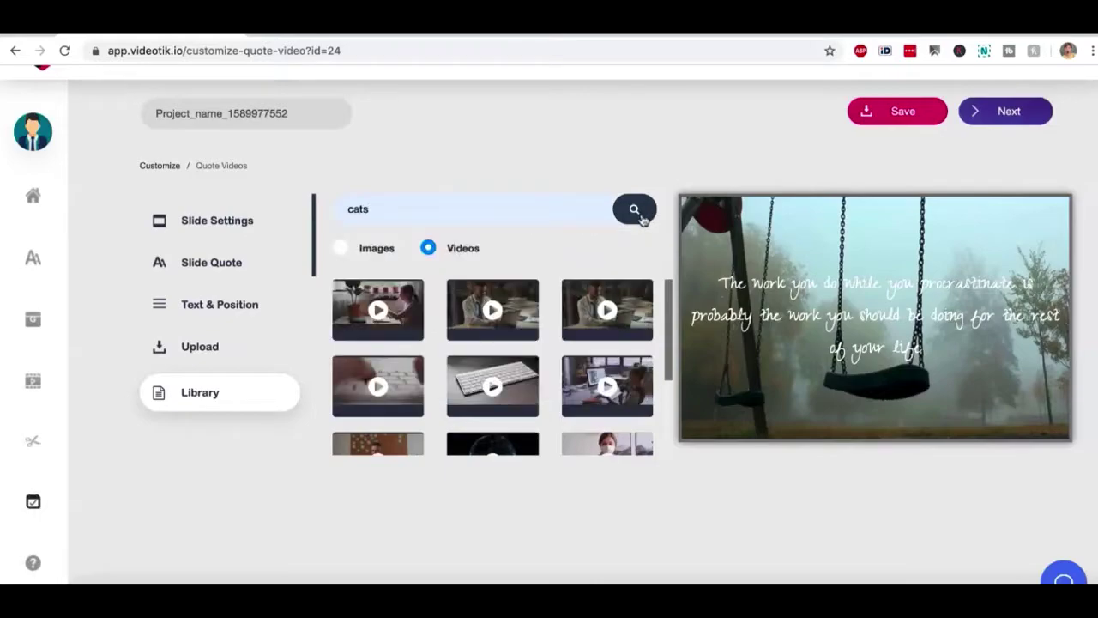
{"action": "left_click", "coordinate": [635, 211]}
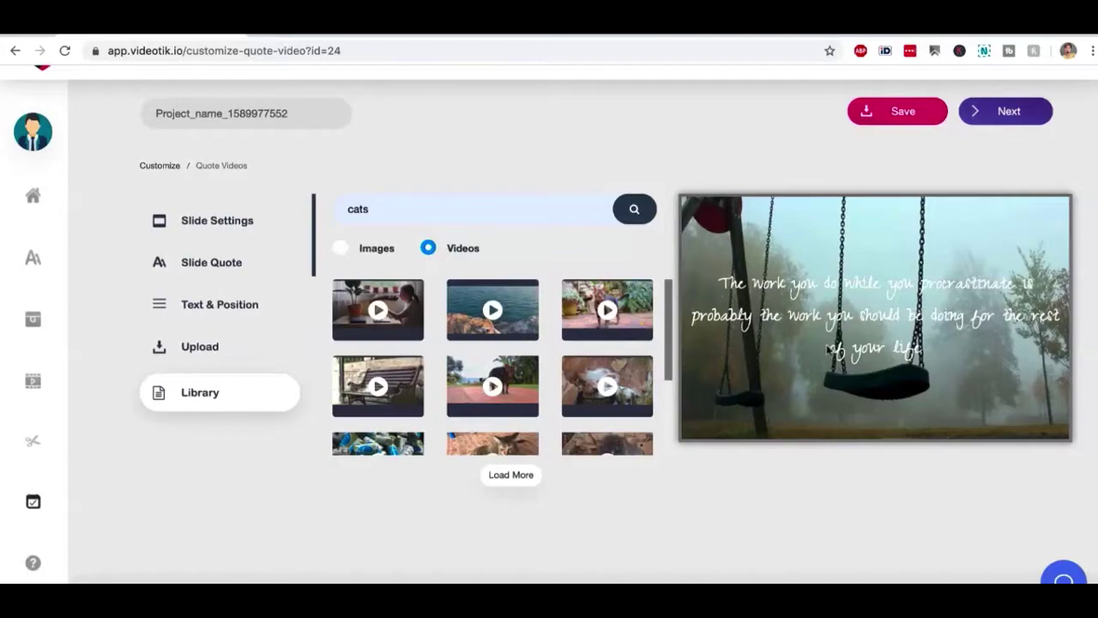
{"action": "scroll", "coordinate": [791, 321], "scroll_direction": "down", "scroll_amount": 3}
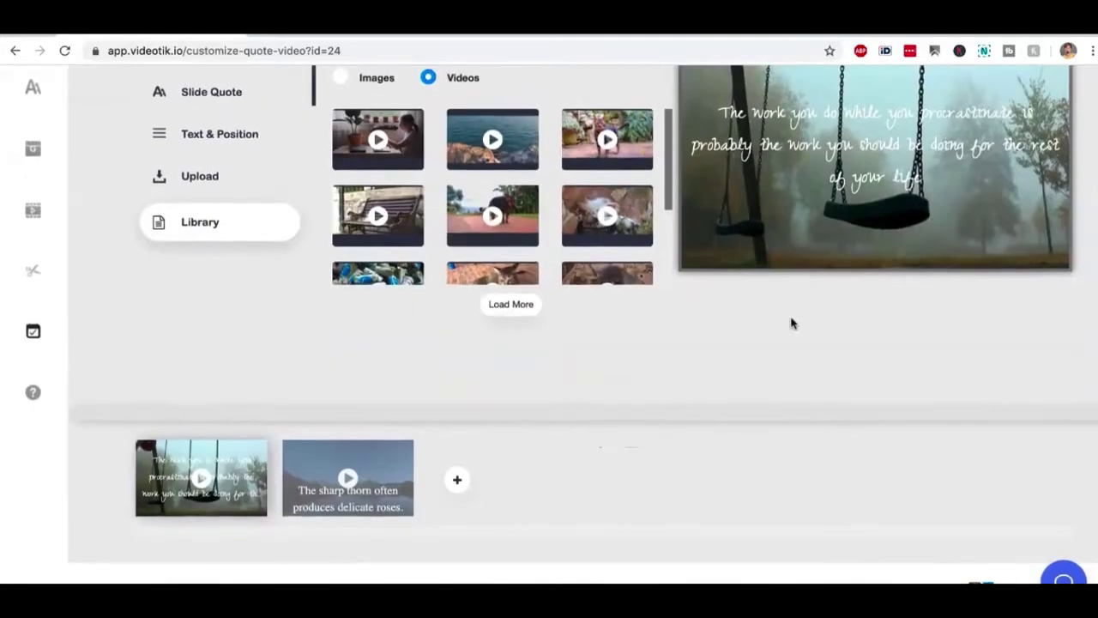
{"action": "scroll", "coordinate": [791, 321], "scroll_direction": "up", "scroll_amount": 3}
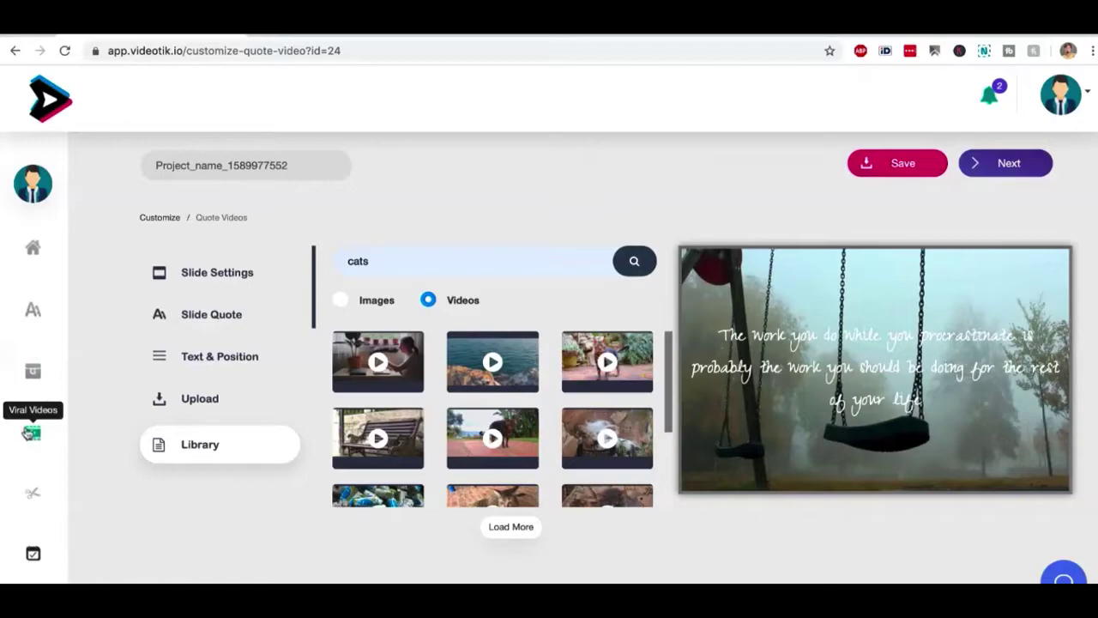
Generate a viral video with niche keyword 'work out' and 3 slides.
{"action": "left_click", "coordinate": [30, 433]}
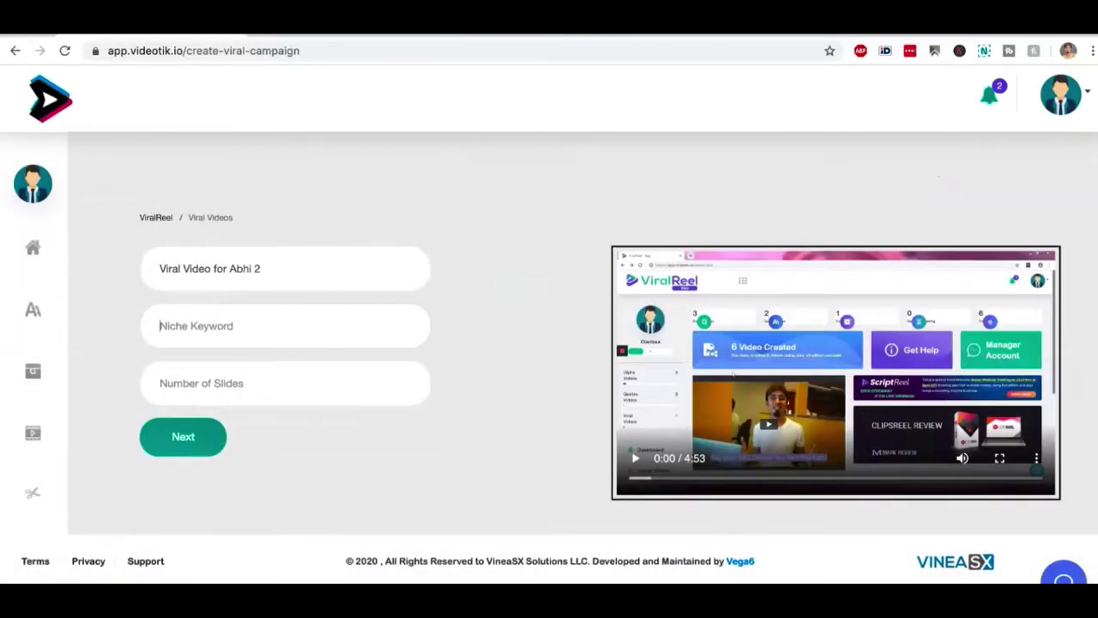
{"action": "type", "text": "workk out"}
{"action": "key", "text": "Left"}
{"action": "key", "text": "Left"}
{"action": "key", "text": "Left"}
{"action": "key", "text": "Left"}
{"action": "key", "text": "BackSpace"}
{"action": "key", "text": "Tab"}
{"action": "type", "text": "3"}
{"action": "left_click", "coordinate": [199, 426]}
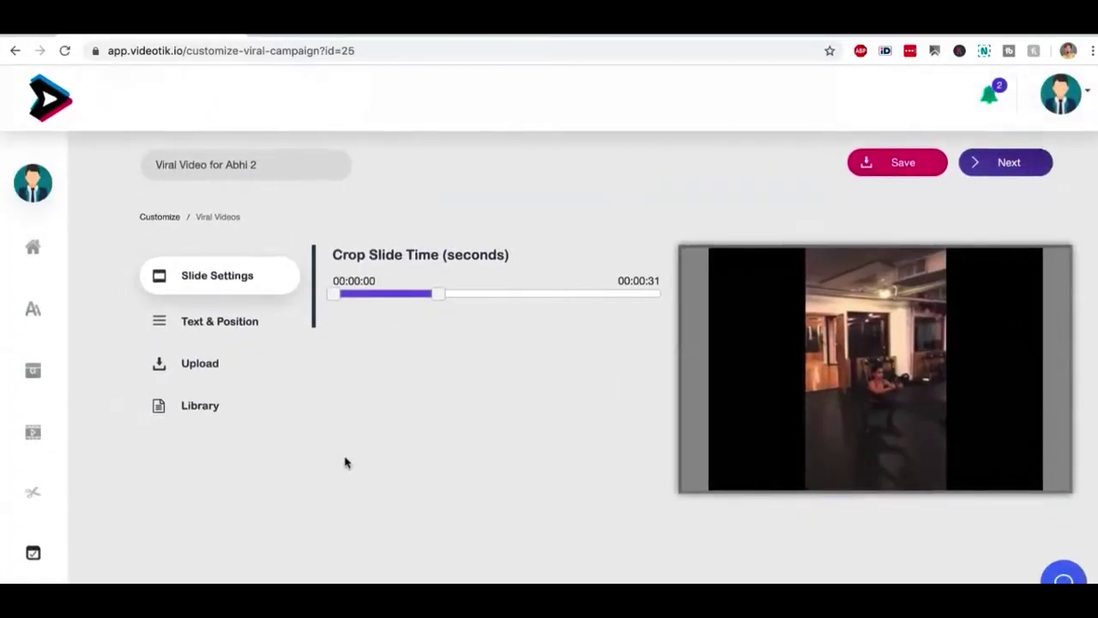
Trim the first clip to 0:15–0:24, adjust the second clip, and open Text & Position.
{"action": "scroll", "coordinate": [346, 462], "scroll_direction": "down", "scroll_amount": 3}
{"action": "mouse_move", "coordinate": [323, 496]}
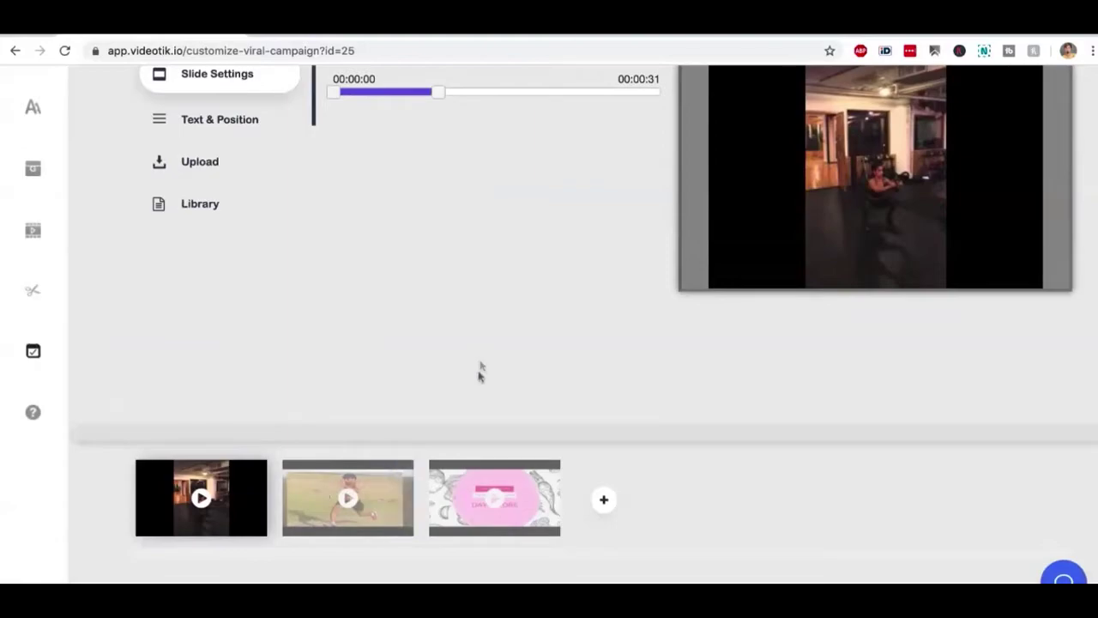
{"action": "scroll", "coordinate": [468, 356], "scroll_direction": "up", "scroll_amount": 3}
{"action": "left_click_drag", "start_coordinate": [337, 273], "coordinate": [490, 273]}
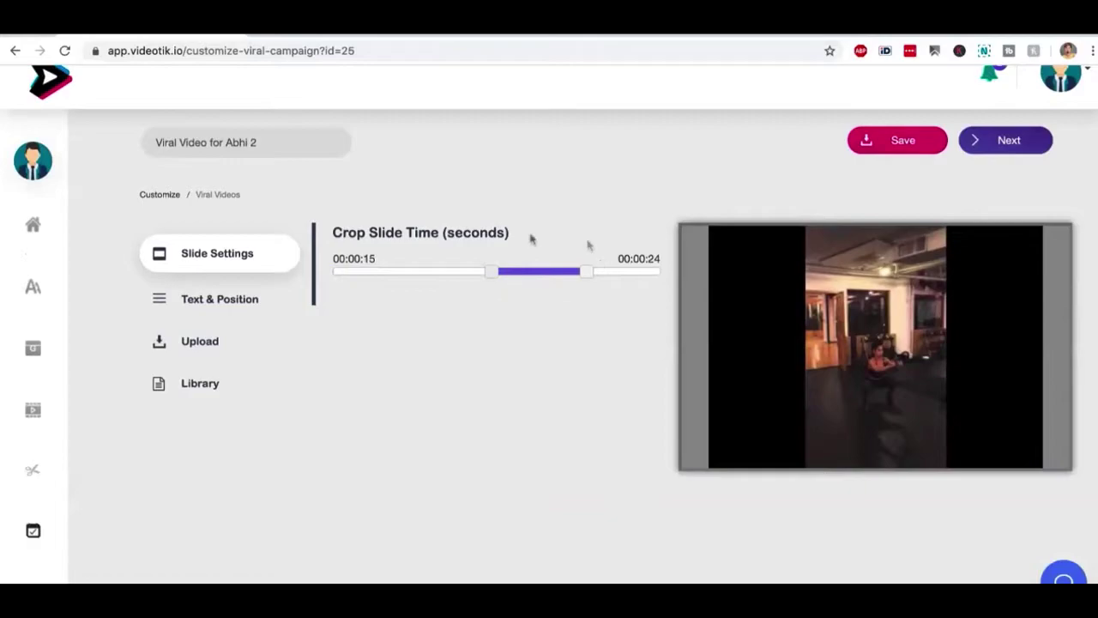
{"action": "scroll", "coordinate": [523, 353], "scroll_direction": "down", "scroll_amount": 3}
{"action": "left_click", "coordinate": [345, 471]}
{"action": "scroll", "coordinate": [541, 350], "scroll_direction": "up", "scroll_amount": 3}
{"action": "left_click_drag", "start_coordinate": [337, 295], "coordinate": [463, 294]}
{"action": "scroll", "coordinate": [514, 468], "scroll_direction": "down", "scroll_amount": 3}
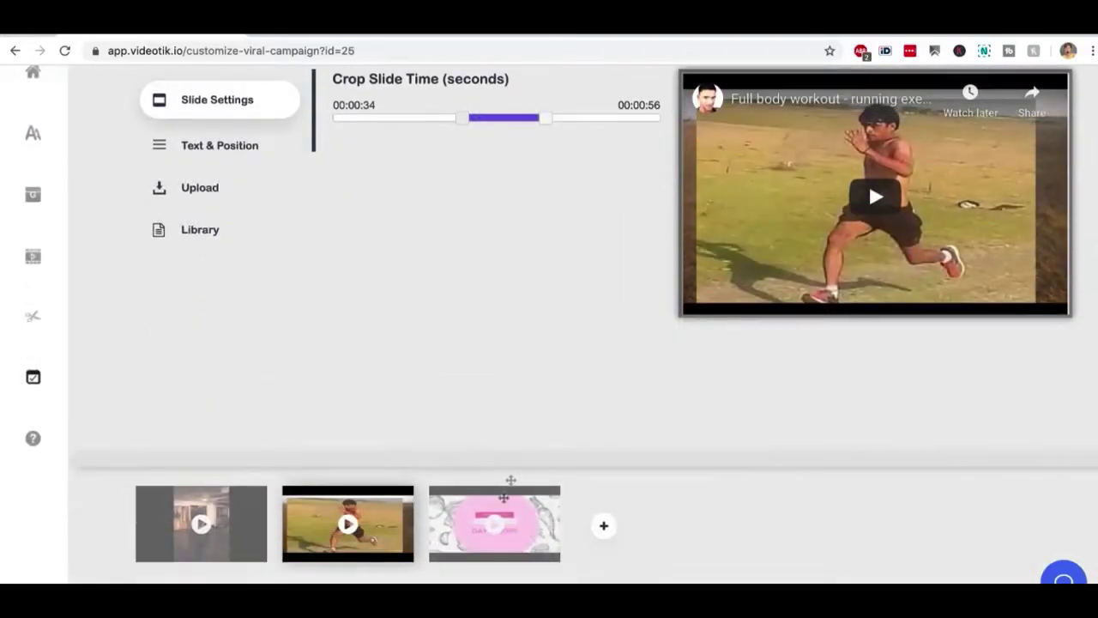
{"action": "left_click", "coordinate": [220, 146]}
{"action": "scroll", "coordinate": [574, 375], "scroll_direction": "up", "scroll_amount": 2}
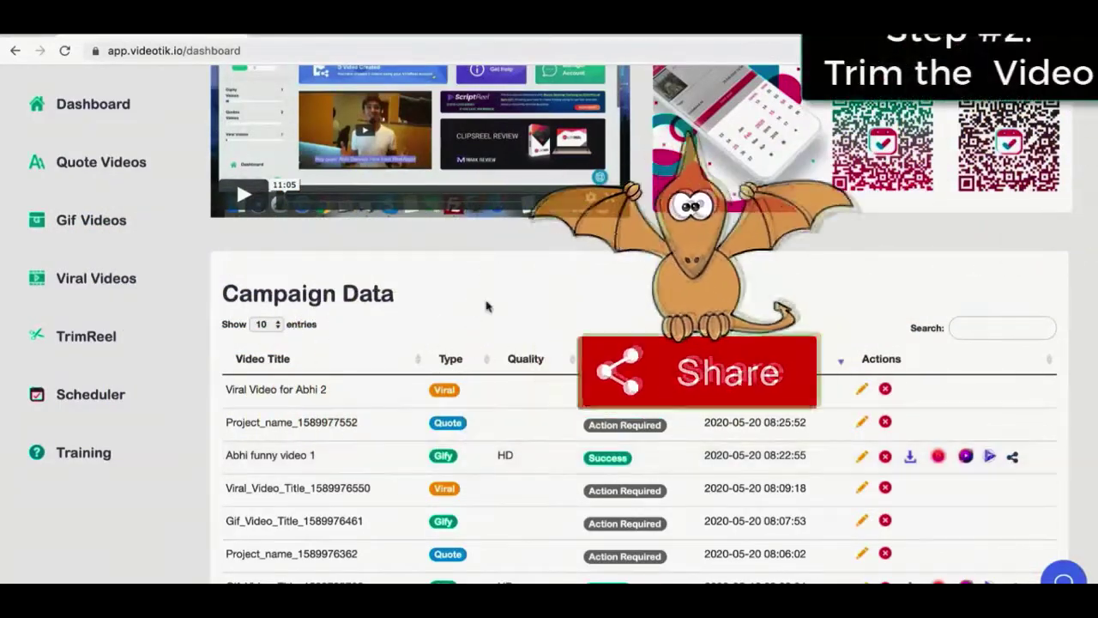
Scroll through the dashboard's Campaign Data table of campaigns and their statuses.
{"action": "scroll", "coordinate": [485, 306], "scroll_direction": "up", "scroll_amount": 2}
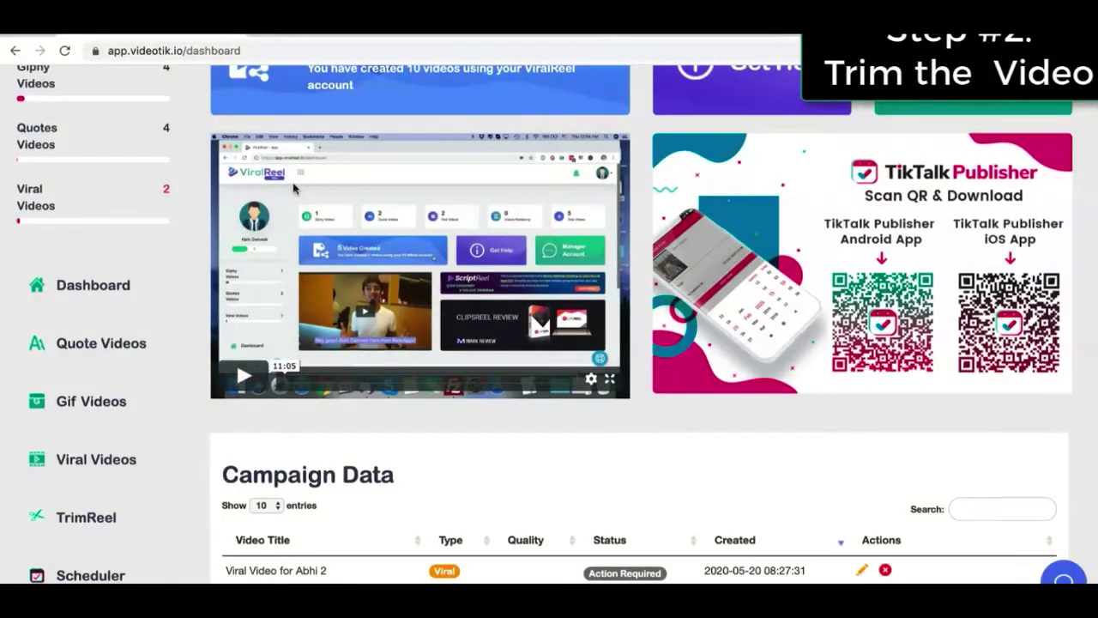
{"action": "scroll", "coordinate": [98, 355], "scroll_direction": "down", "scroll_amount": 2}
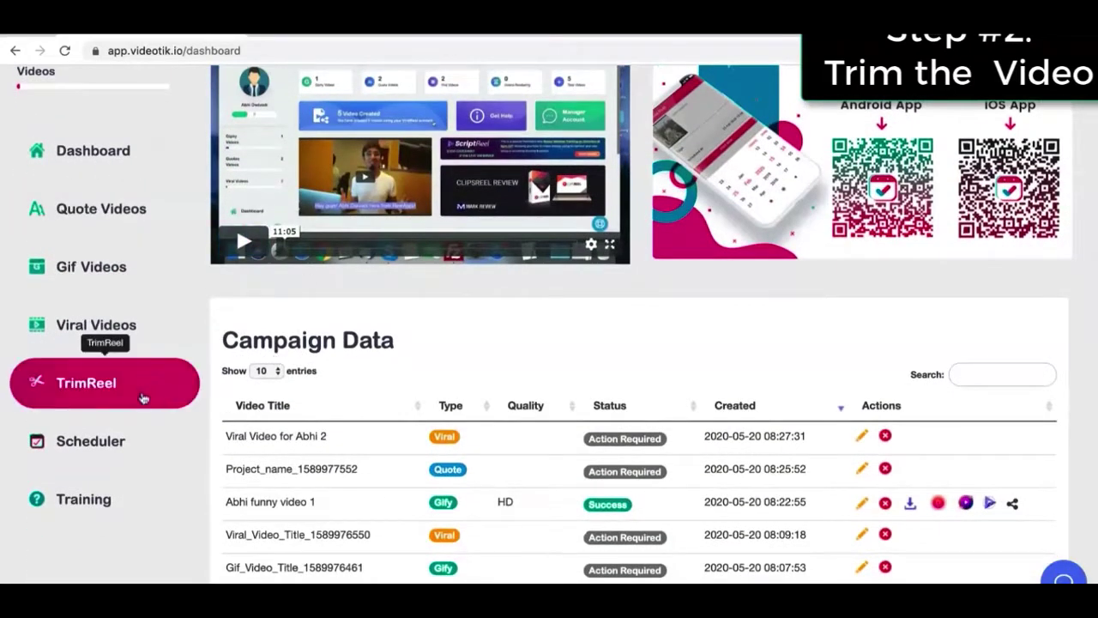
Open TrimReel and import the third VideoTik cloud clip, the 20-second cartoon.
{"action": "left_click", "coordinate": [143, 397]}
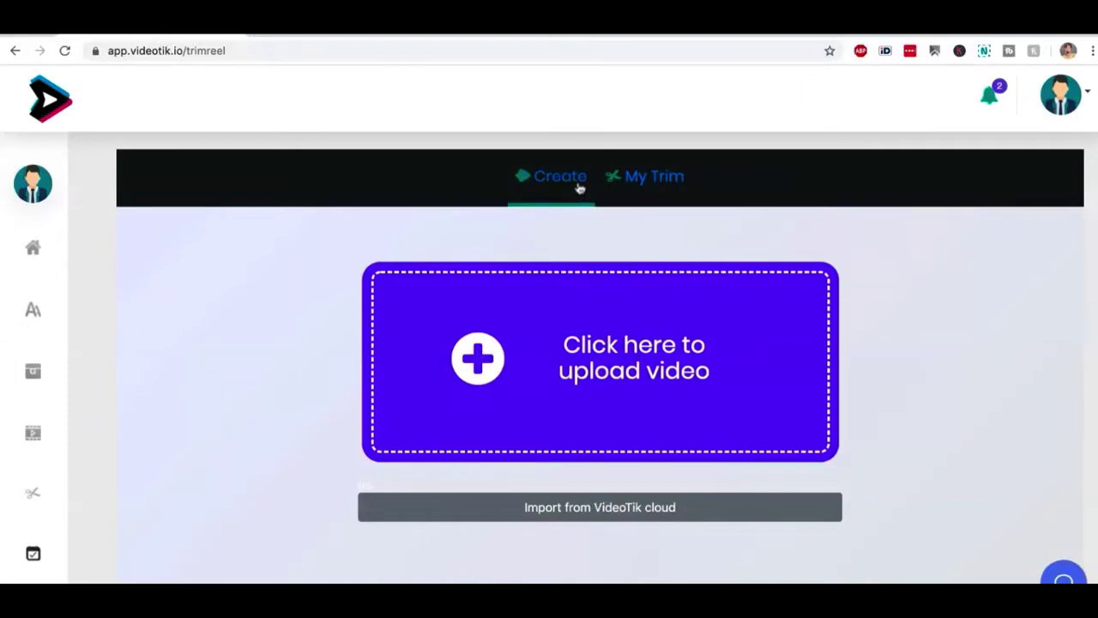
{"action": "left_click", "coordinate": [583, 517]}
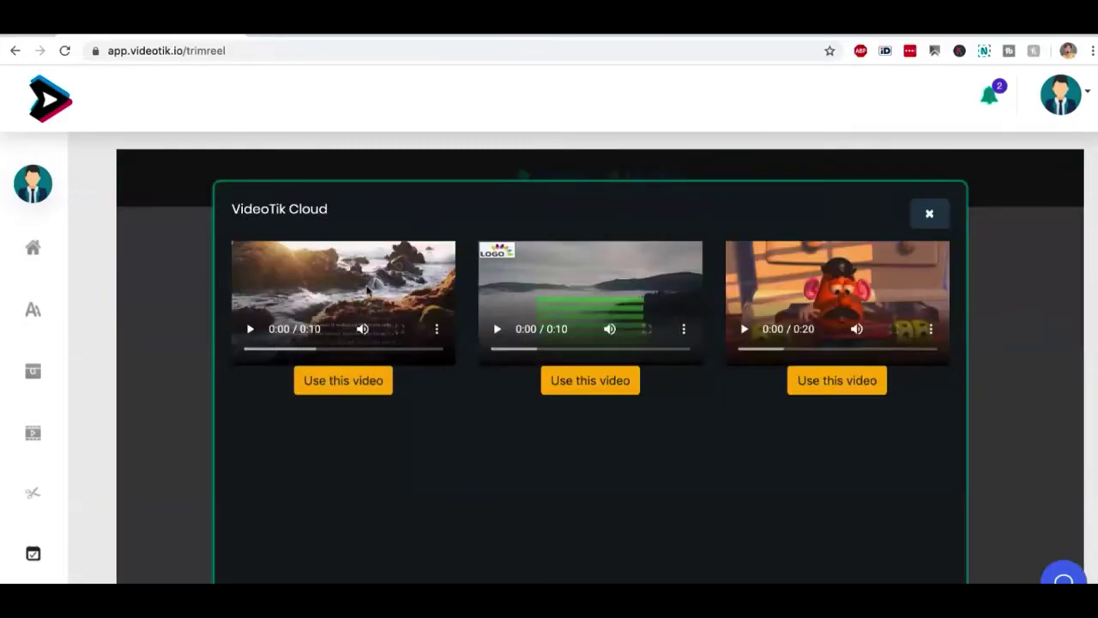
{"action": "left_click", "coordinate": [844, 381]}
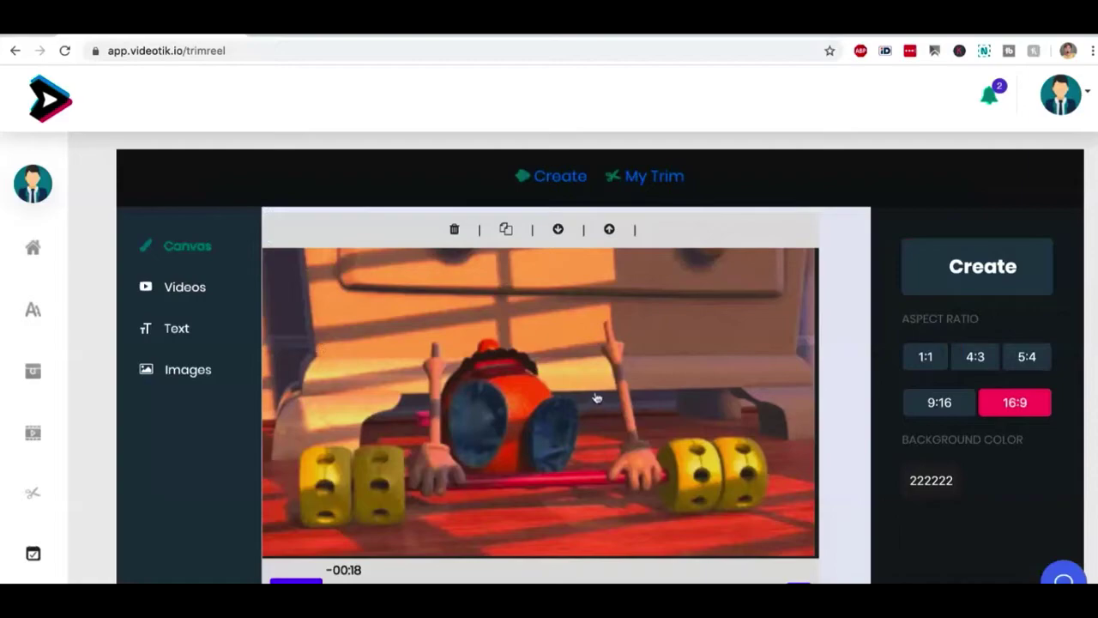
Compare 1:1, 4:3 and 5:4 canvas ratios before settling on 9:16 portrait.
{"action": "left_click", "coordinate": [941, 406]}
{"action": "scroll", "coordinate": [659, 417], "scroll_direction": "down", "scroll_amount": 2}
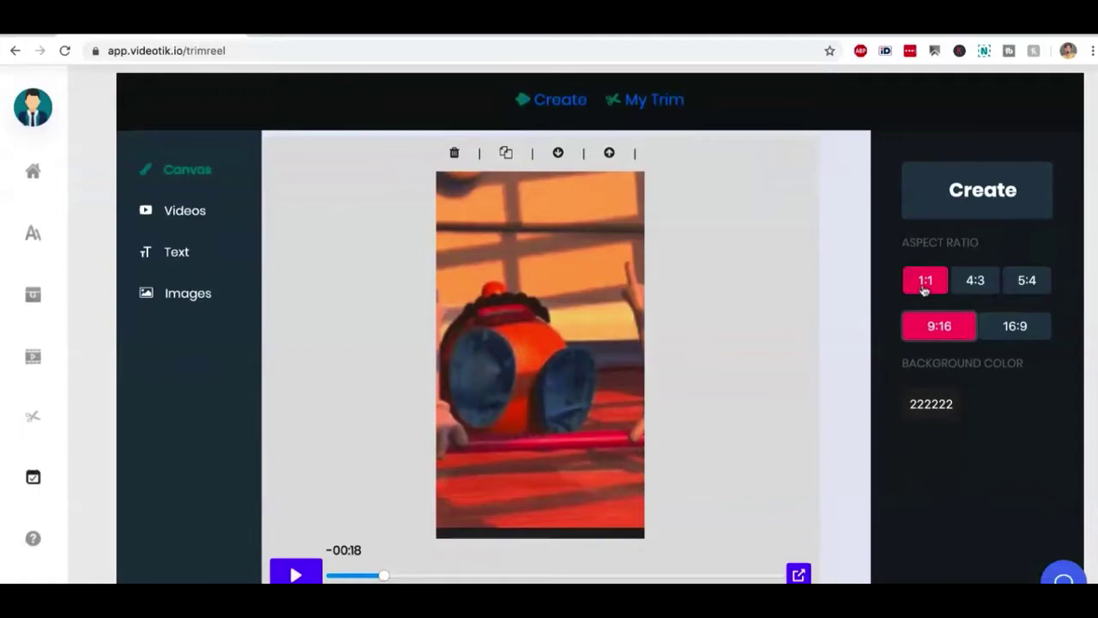
{"action": "left_click", "coordinate": [924, 283]}
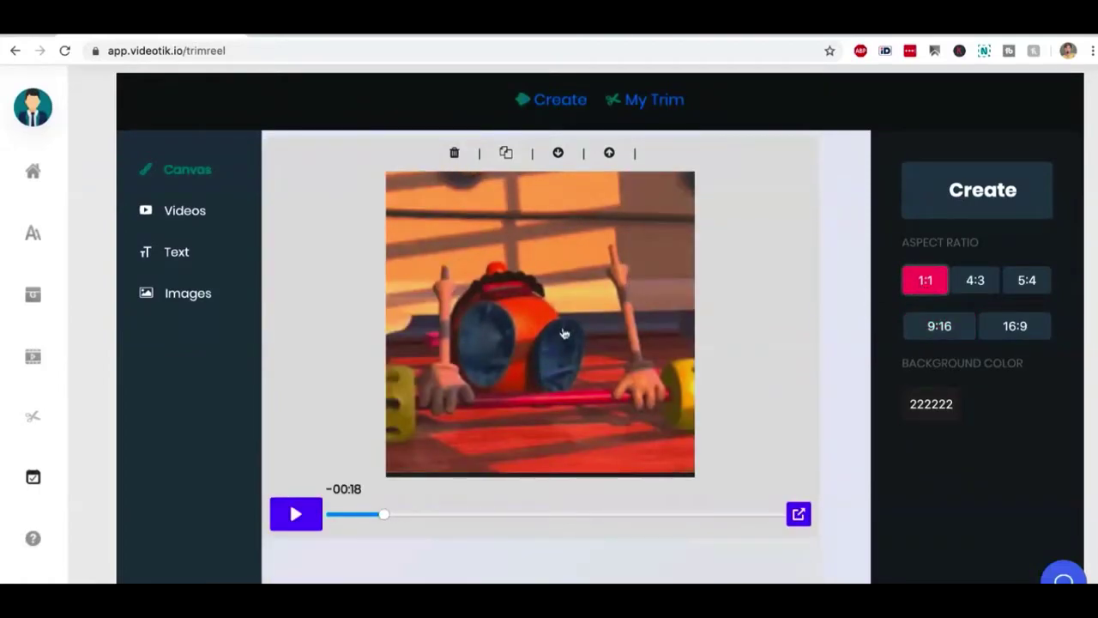
{"action": "left_click", "coordinate": [975, 281]}
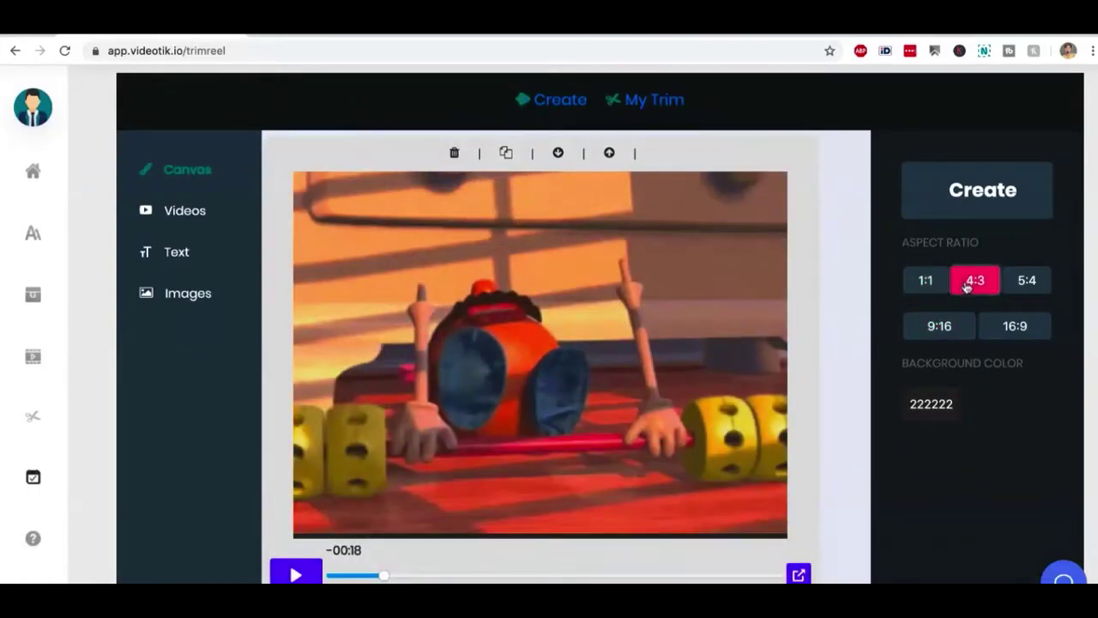
{"action": "left_click", "coordinate": [1025, 280]}
{"action": "left_click", "coordinate": [941, 327]}
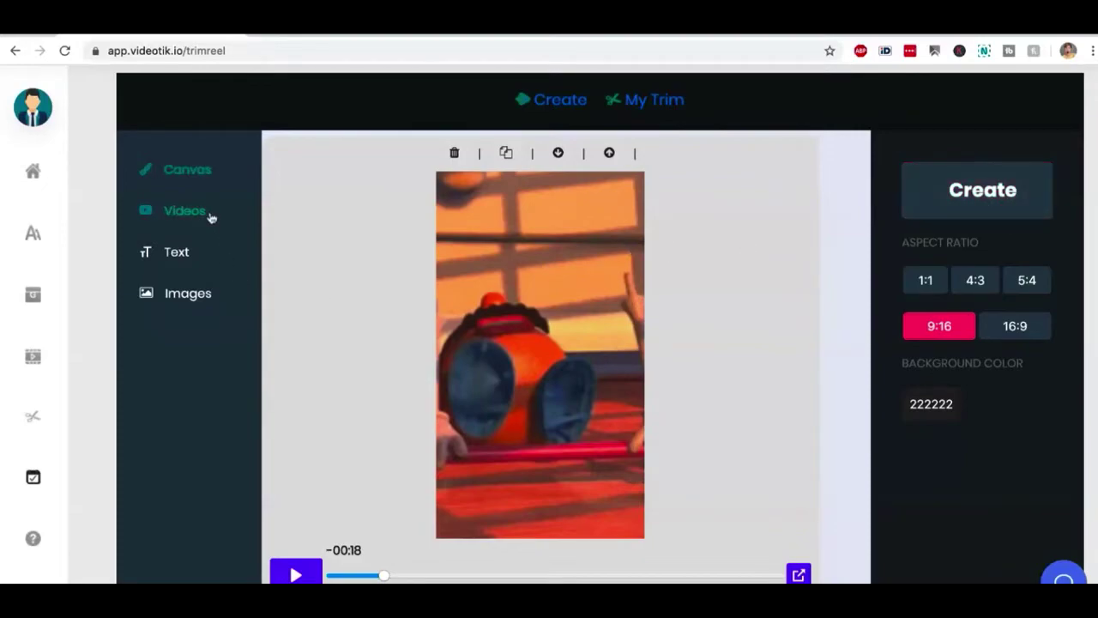
Set the clip to No Crop so the whole video fits the frame.
{"action": "left_click", "coordinate": [185, 211]}
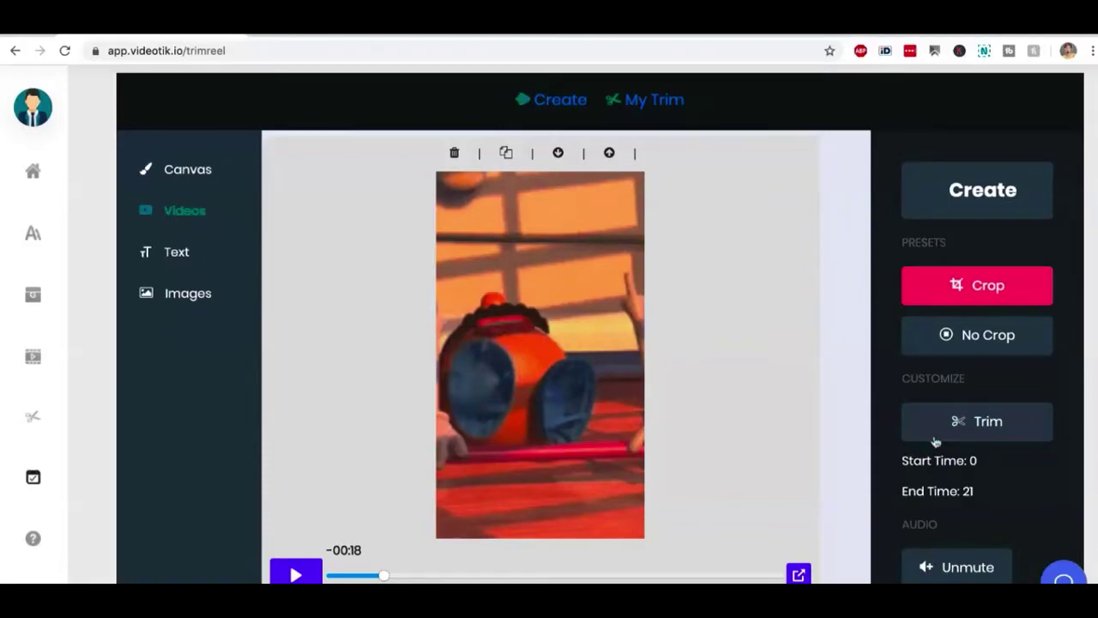
{"action": "left_click", "coordinate": [977, 340]}
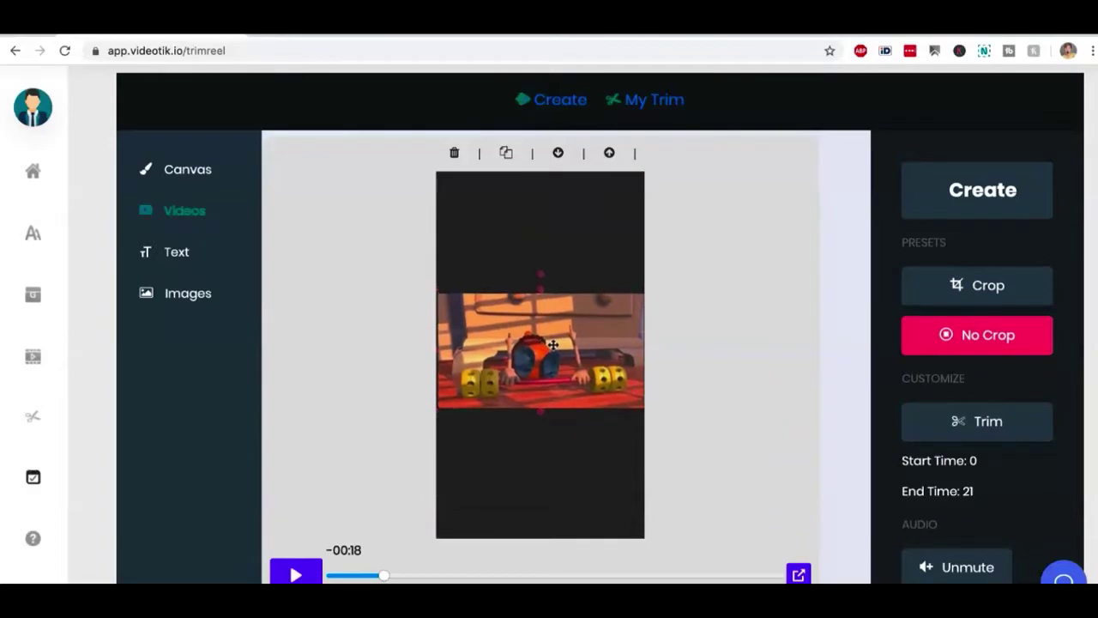
{"action": "left_click", "coordinate": [553, 345]}
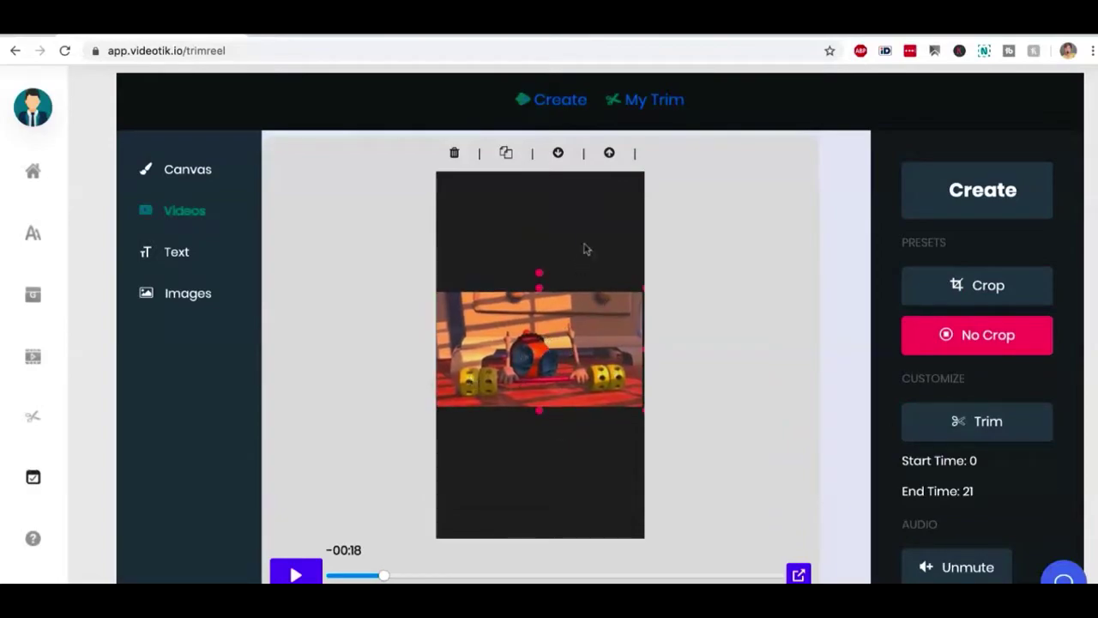
Add top and bottom captions in Auto-Rich font, italic and right-aligned.
{"action": "left_click", "coordinate": [202, 260]}
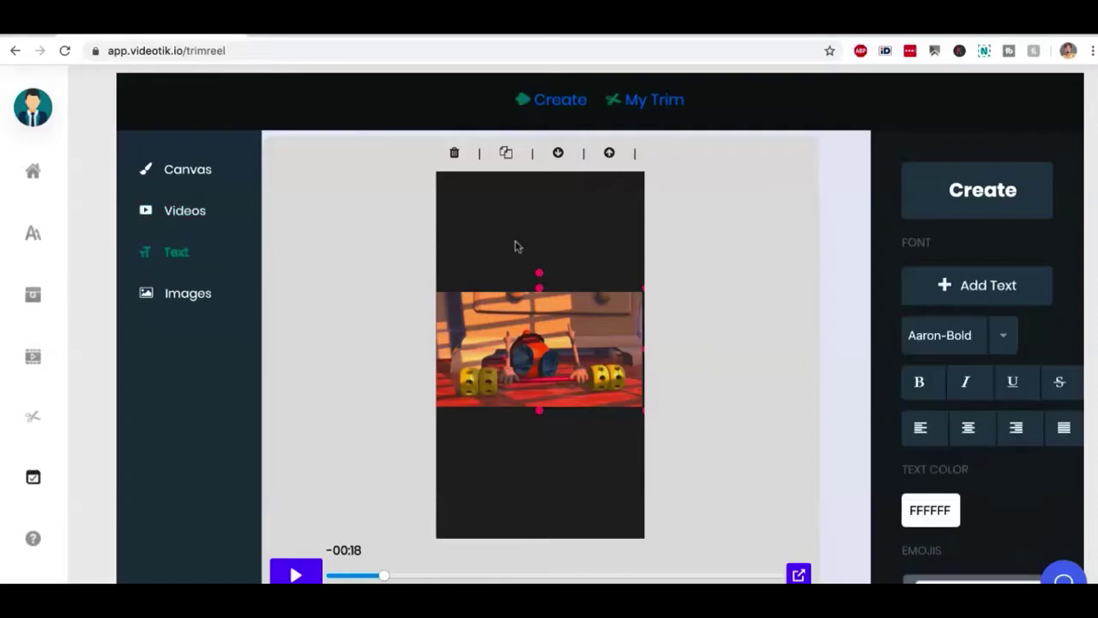
{"action": "left_click", "coordinate": [944, 285]}
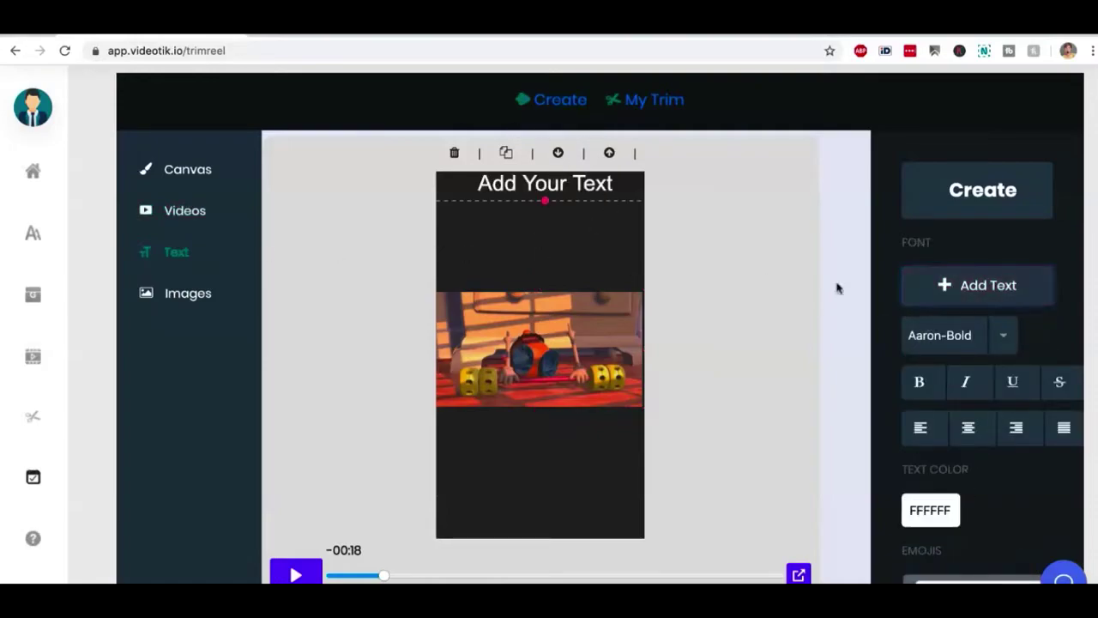
{"action": "left_click", "coordinate": [978, 285]}
{"action": "left_click", "coordinate": [952, 334]}
{"action": "left_click", "coordinate": [930, 434]}
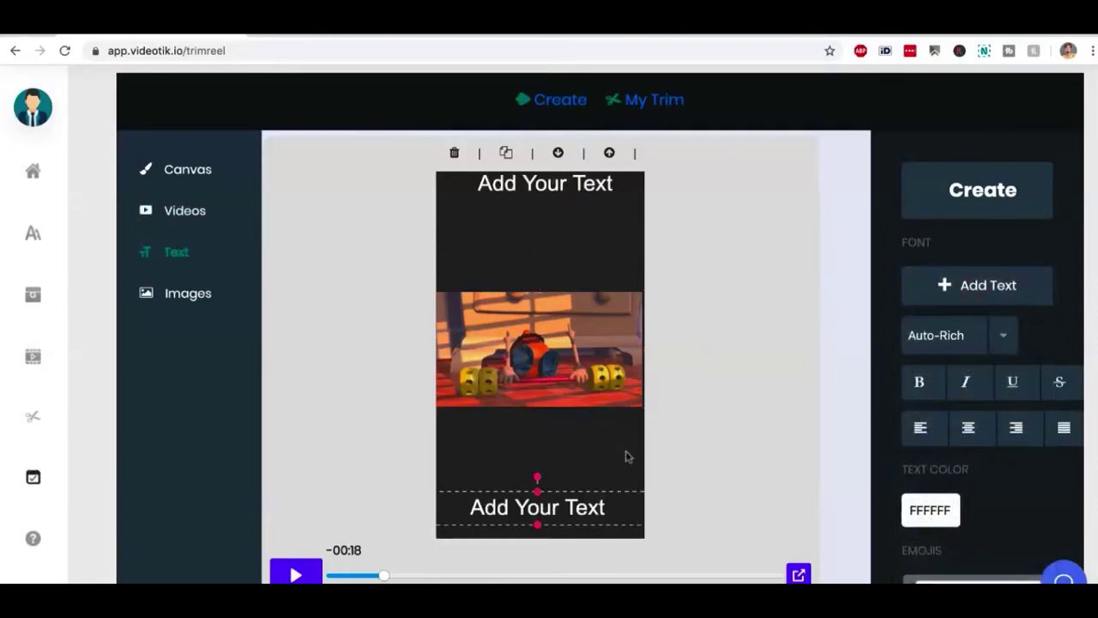
{"action": "left_click", "coordinate": [965, 384]}
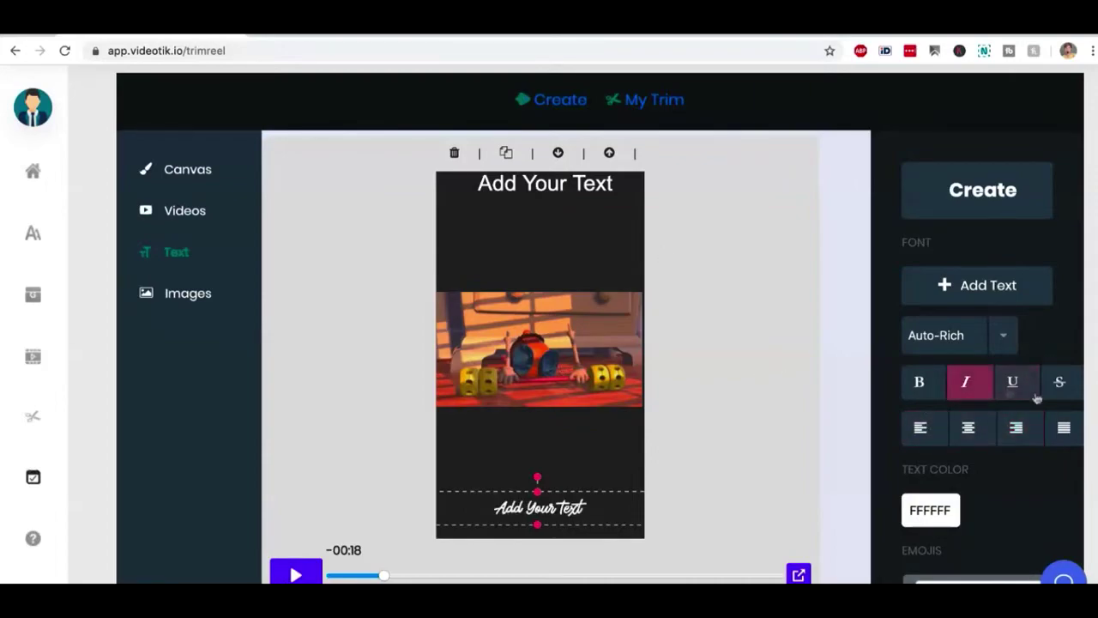
{"action": "left_click", "coordinate": [1021, 426]}
Put a winking emoji before the top caption and start rendering the 9:16 video.
{"action": "scroll", "coordinate": [1000, 419], "scroll_direction": "down", "scroll_amount": 3}
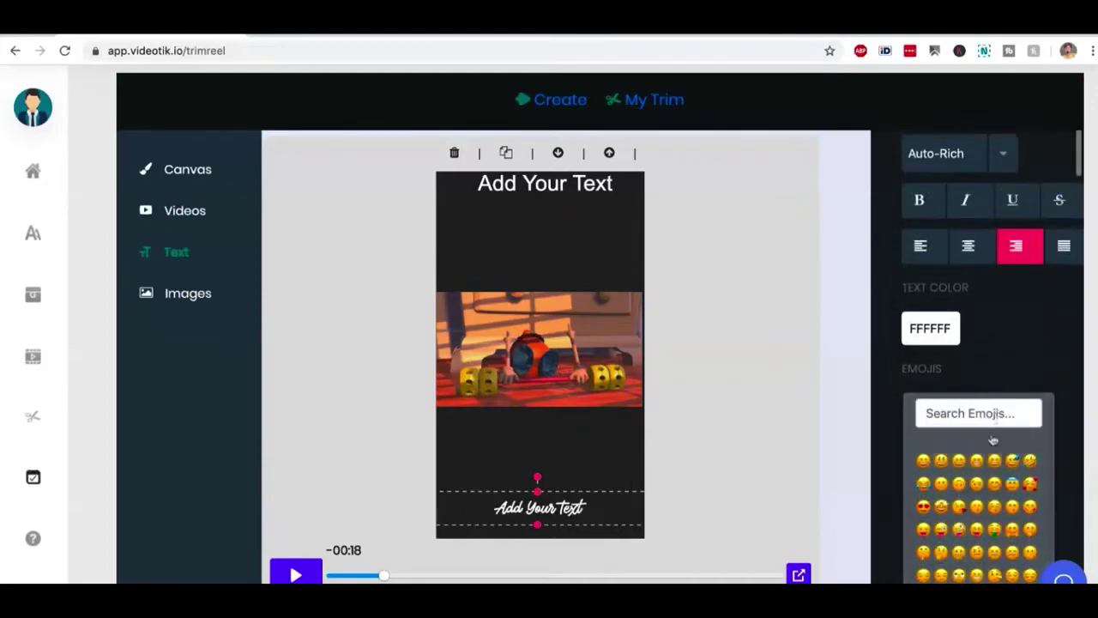
{"action": "left_click", "coordinate": [976, 483]}
{"action": "left_click", "coordinate": [555, 381]}
{"action": "left_click", "coordinate": [1000, 207]}
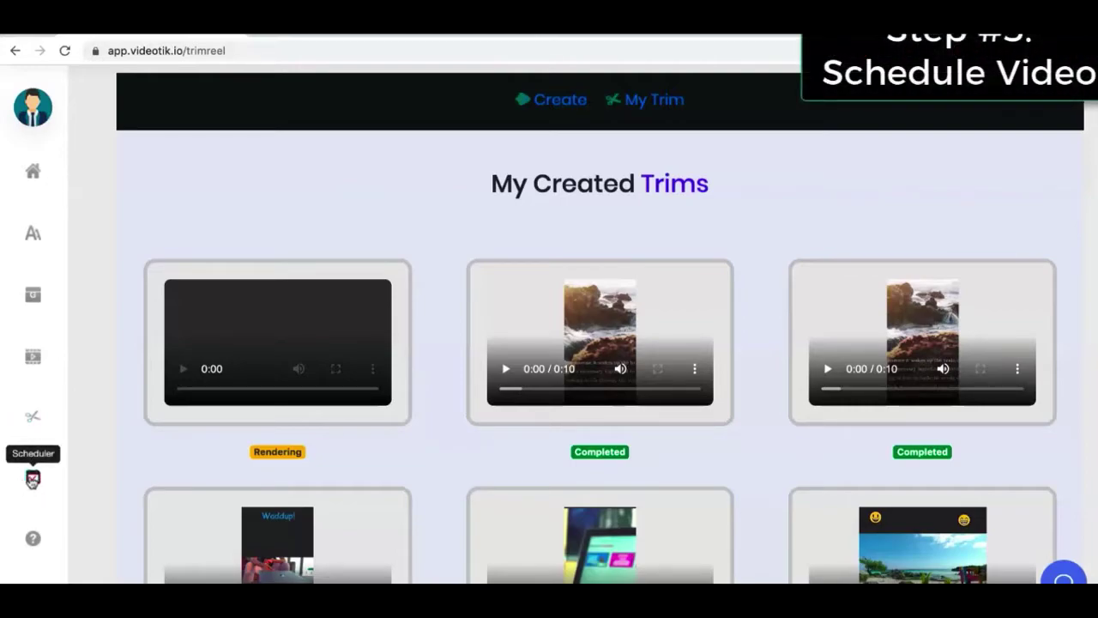
Open the scheduler to view the May 2020 calendar with 1 published and 2 scheduled posts.
{"action": "left_click", "coordinate": [33, 480]}
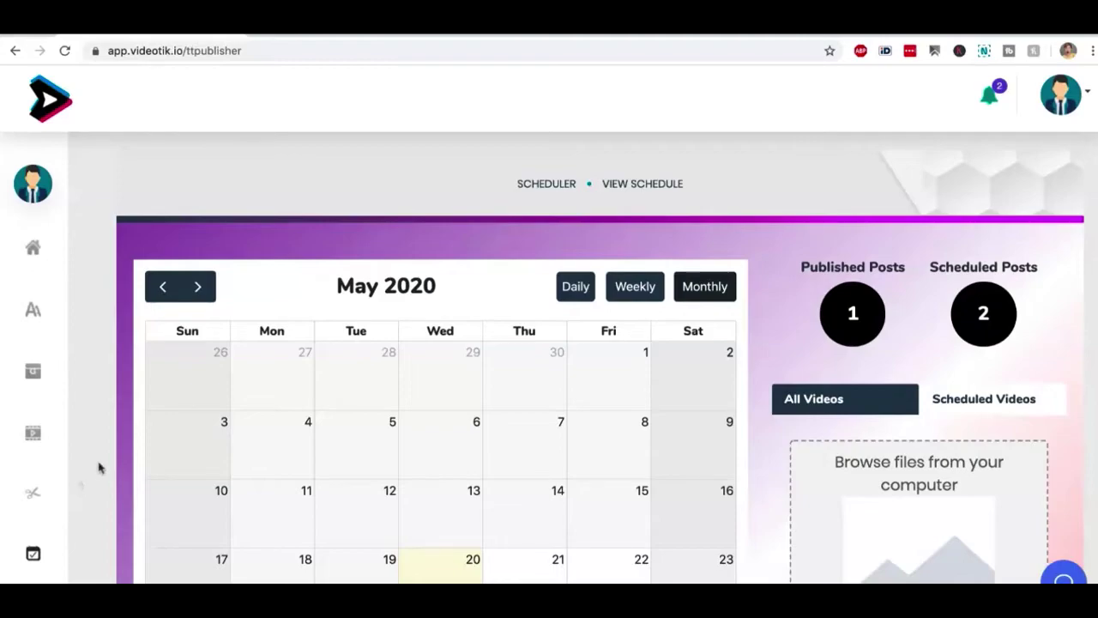
{"action": "mouse_move", "coordinate": [463, 566]}
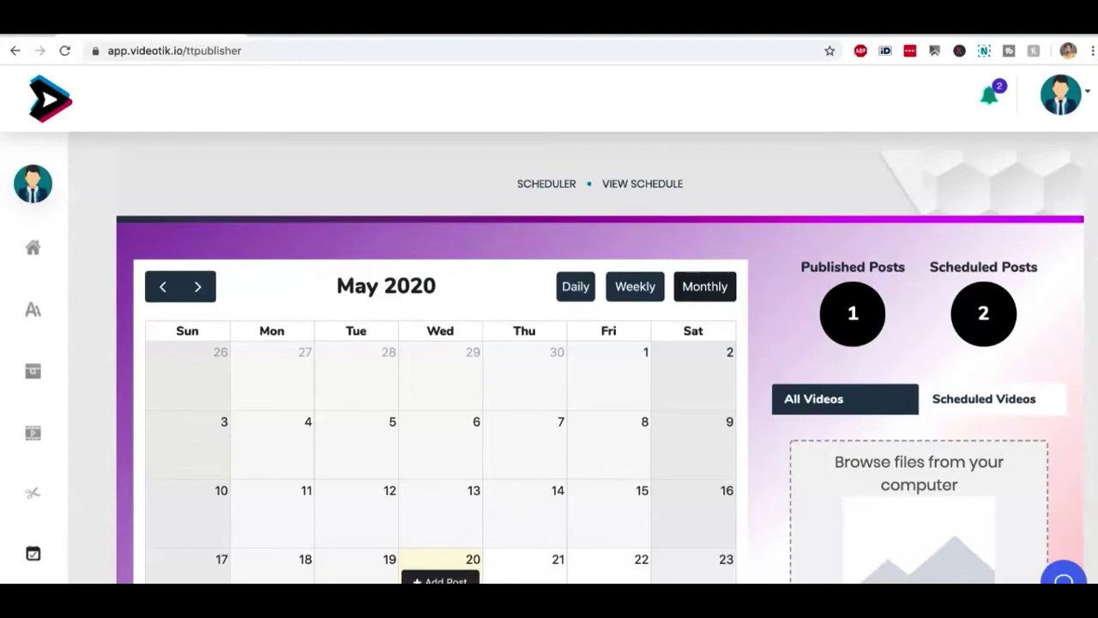
{"action": "scroll", "coordinate": [509, 407], "scroll_direction": "down", "scroll_amount": 1}
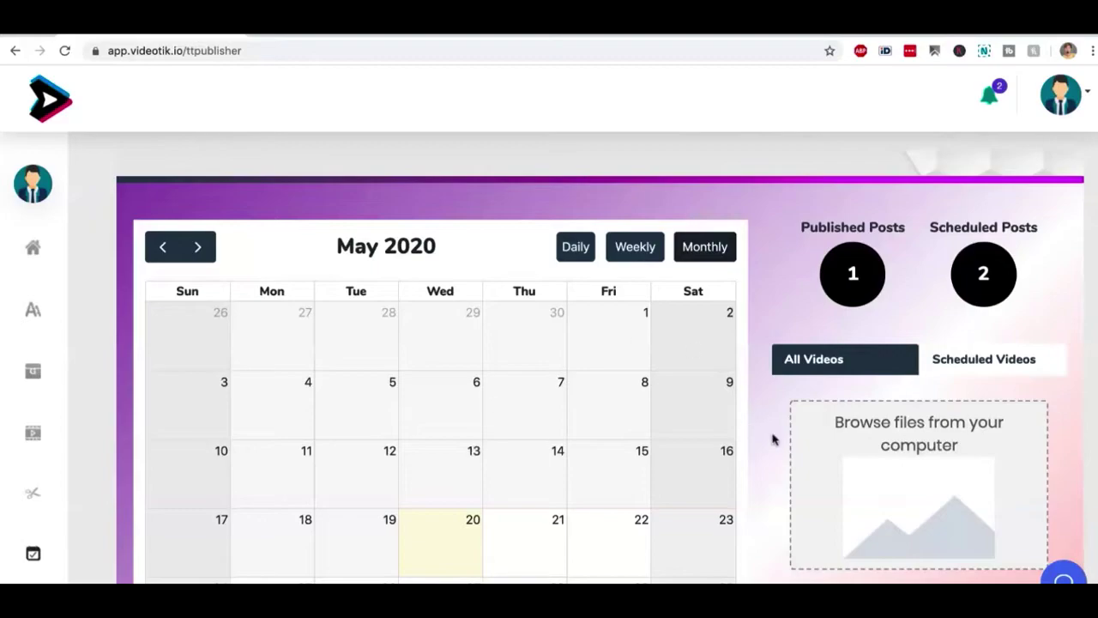
{"action": "scroll", "coordinate": [772, 441], "scroll_direction": "down", "scroll_amount": 2}
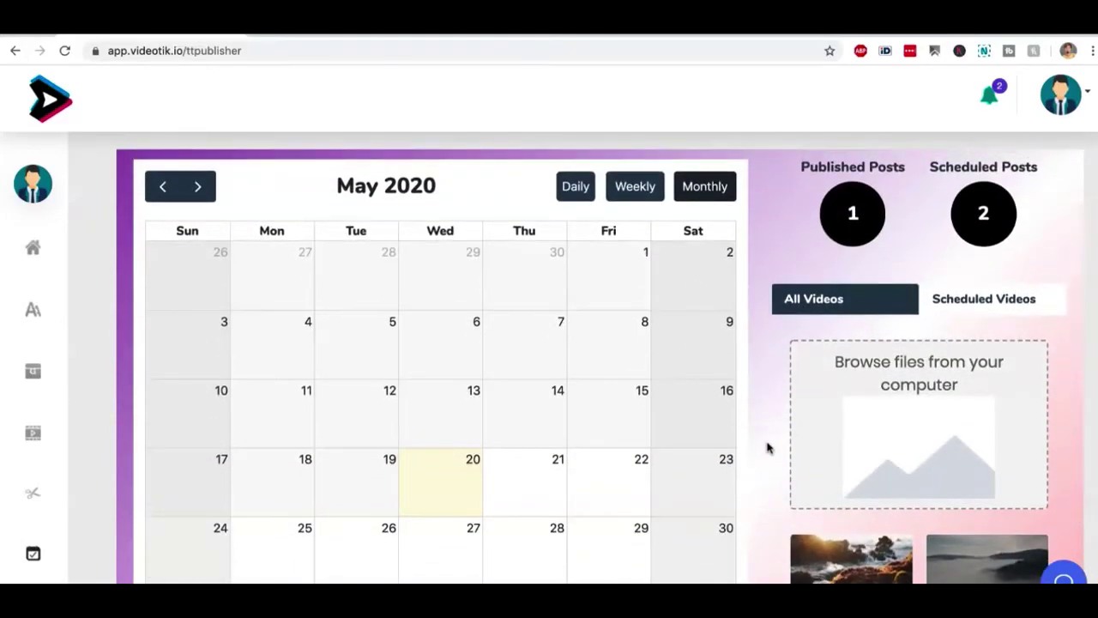
{"action": "scroll", "coordinate": [767, 446], "scroll_direction": "down", "scroll_amount": 3}
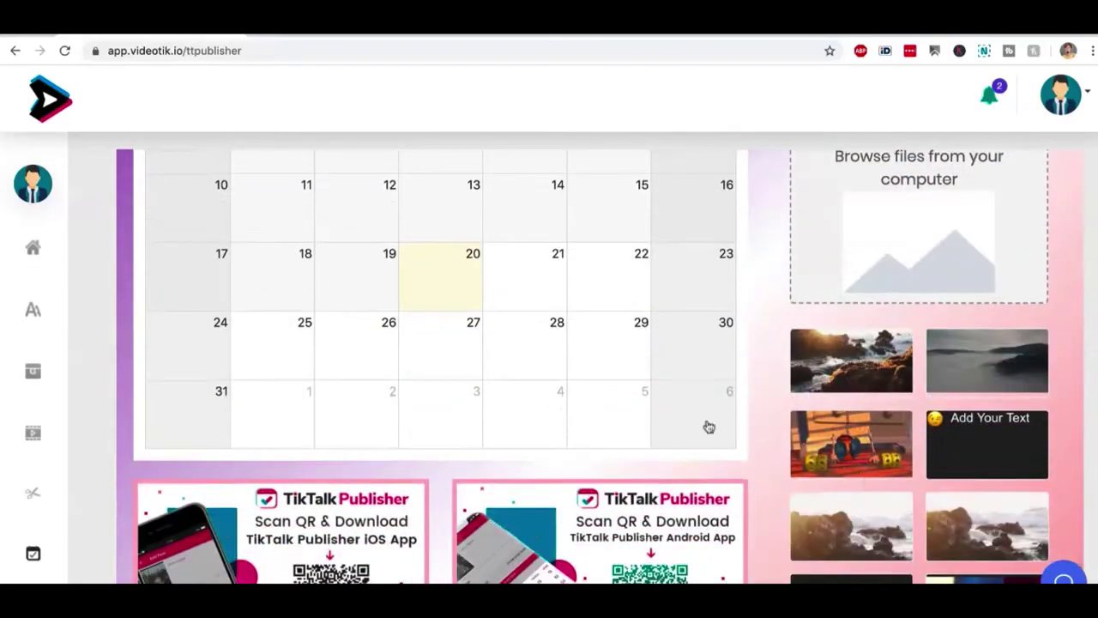
{"action": "scroll", "coordinate": [708, 427], "scroll_direction": "up", "scroll_amount": 3}
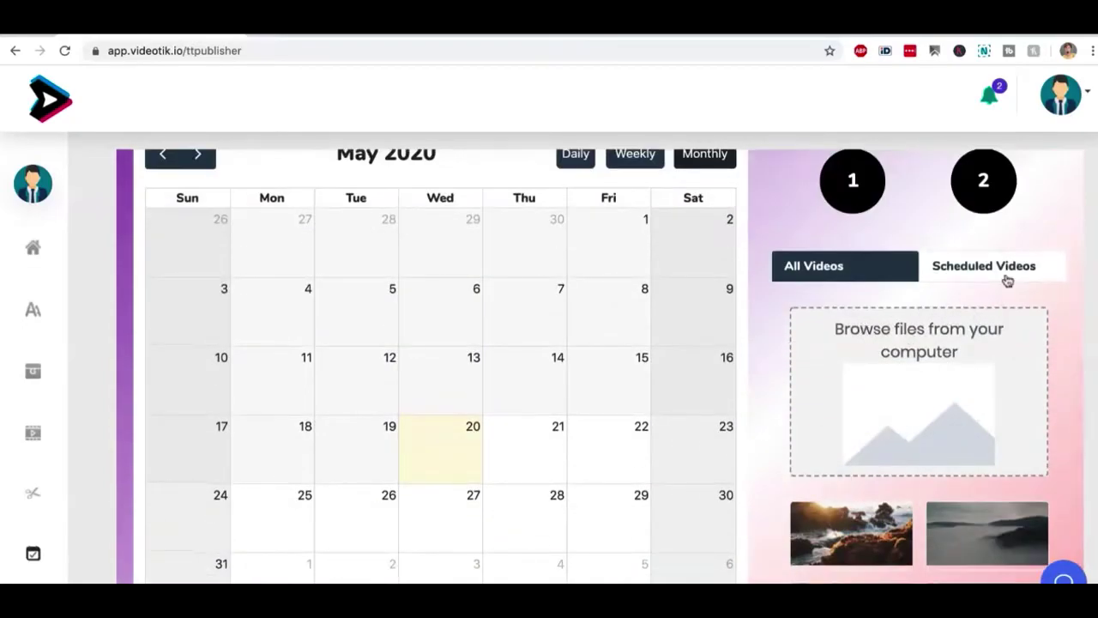
{"action": "scroll", "coordinate": [859, 216], "scroll_direction": "up", "scroll_amount": 1}
{"action": "scroll", "coordinate": [859, 216], "scroll_direction": "up", "scroll_amount": 2}
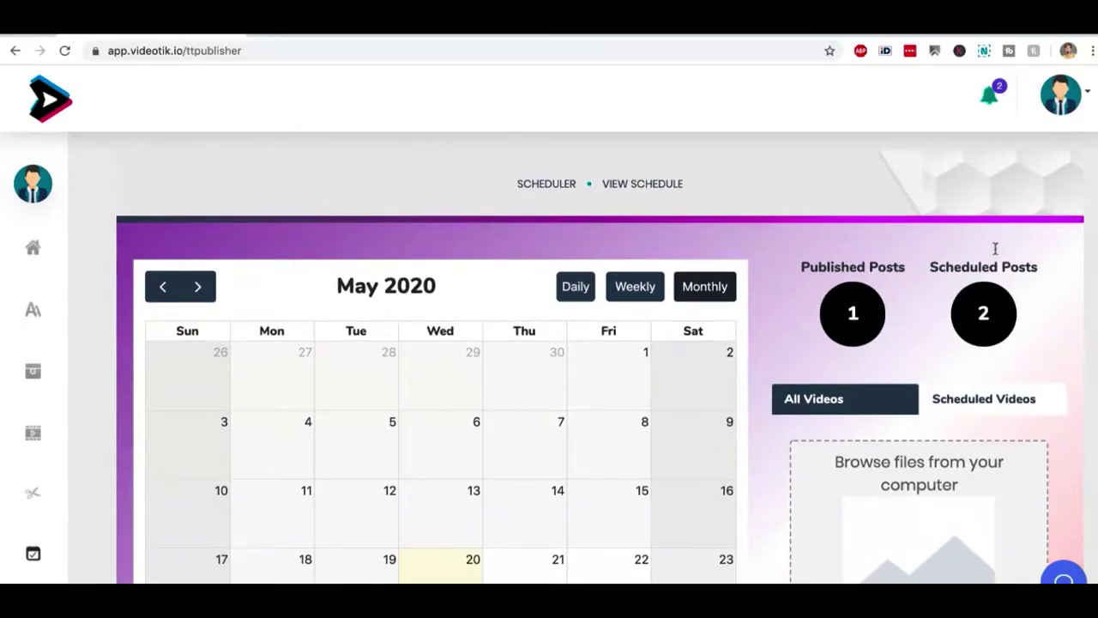
{"action": "left_click", "coordinate": [970, 411]}
{"action": "scroll", "coordinate": [967, 507], "scroll_direction": "down", "scroll_amount": 2}
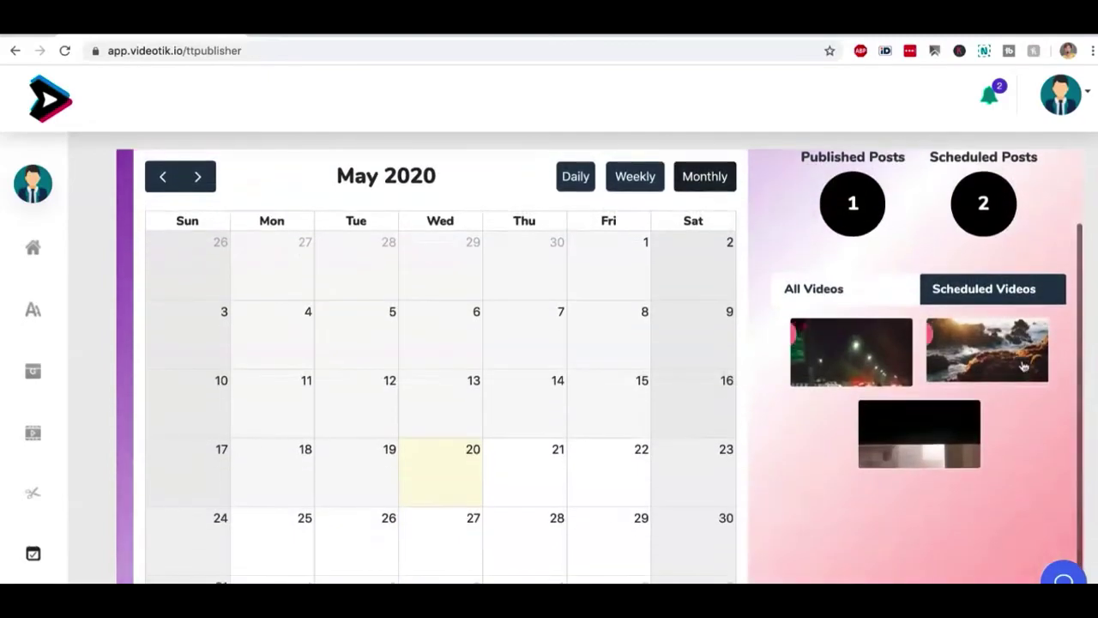
{"action": "scroll", "coordinate": [809, 421], "scroll_direction": "up", "scroll_amount": 2}
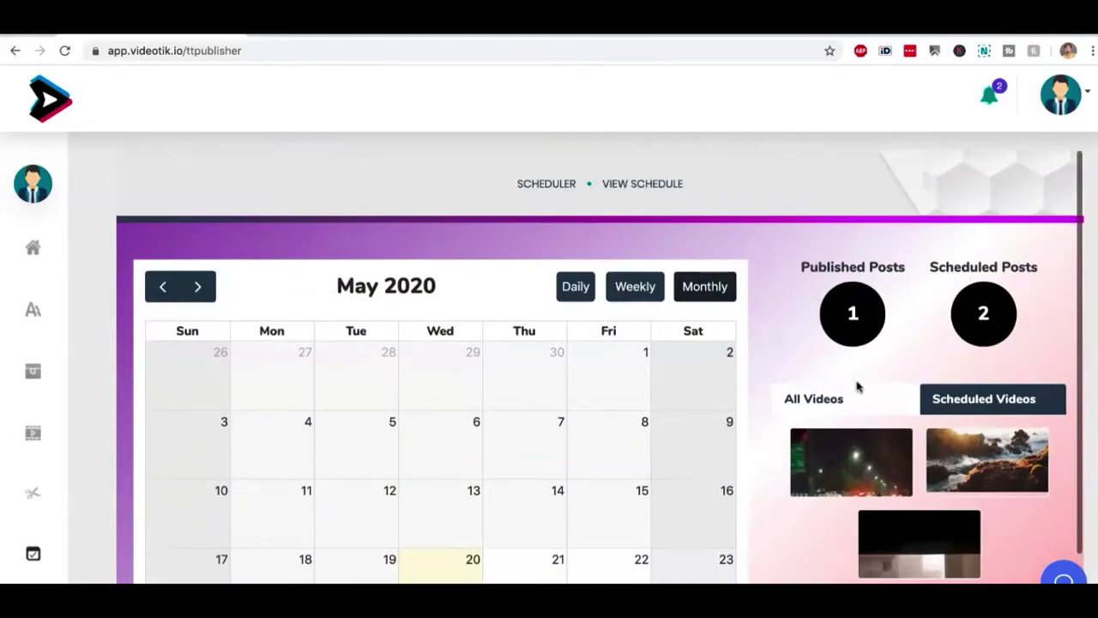
{"action": "left_click", "coordinate": [857, 397]}
{"action": "scroll", "coordinate": [403, 497], "scroll_direction": "down", "scroll_amount": 2}
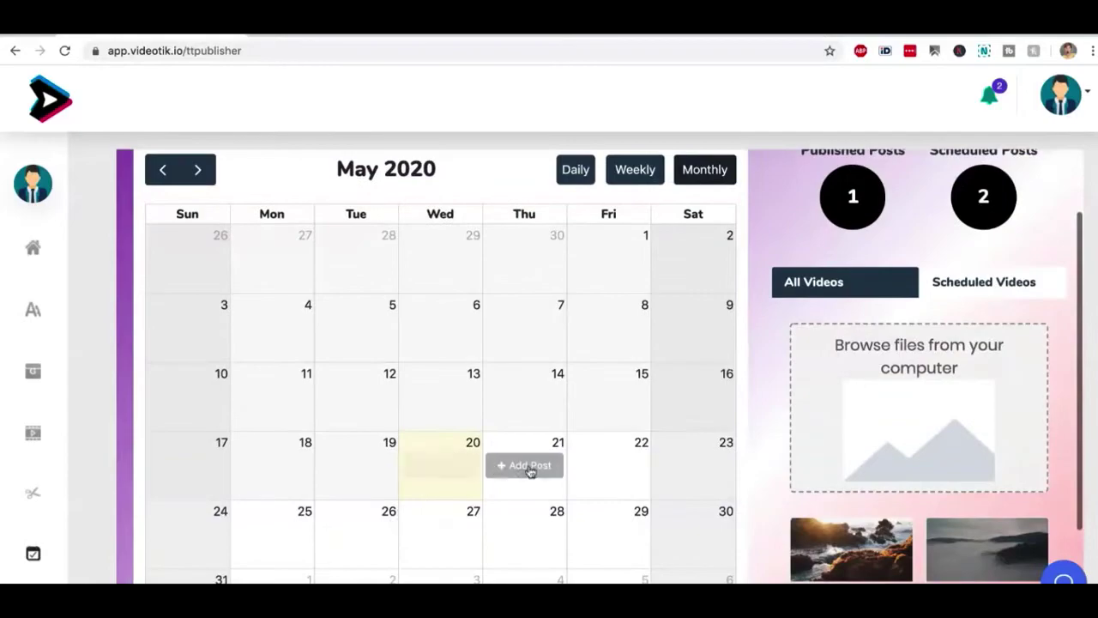
{"action": "mouse_move", "coordinate": [588, 485]}
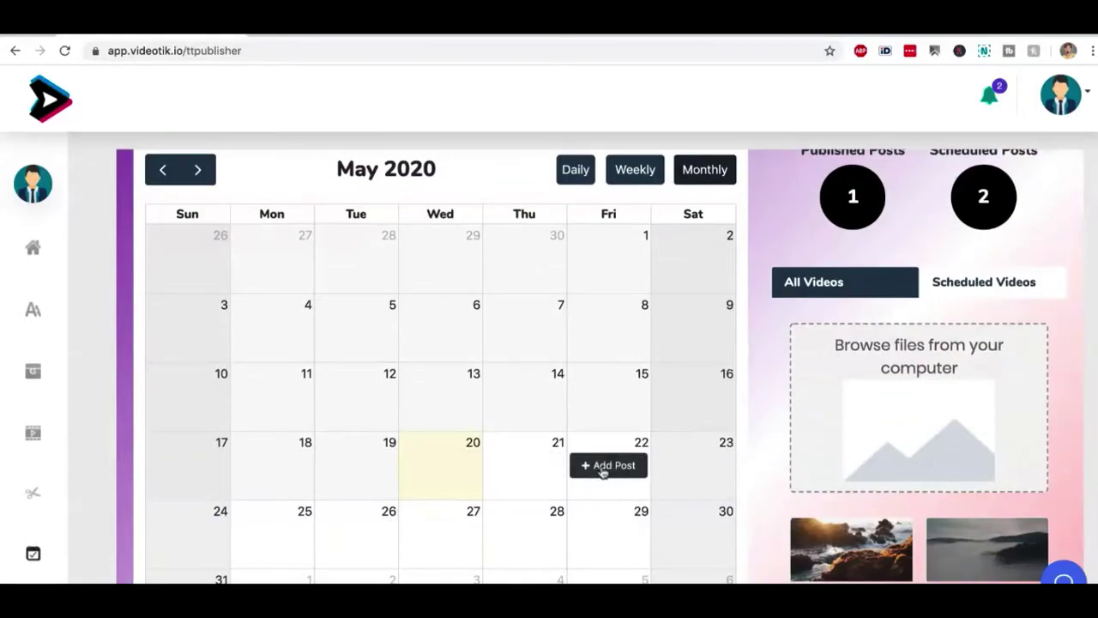
{"action": "scroll", "coordinate": [605, 468], "scroll_direction": "down", "scroll_amount": 1}
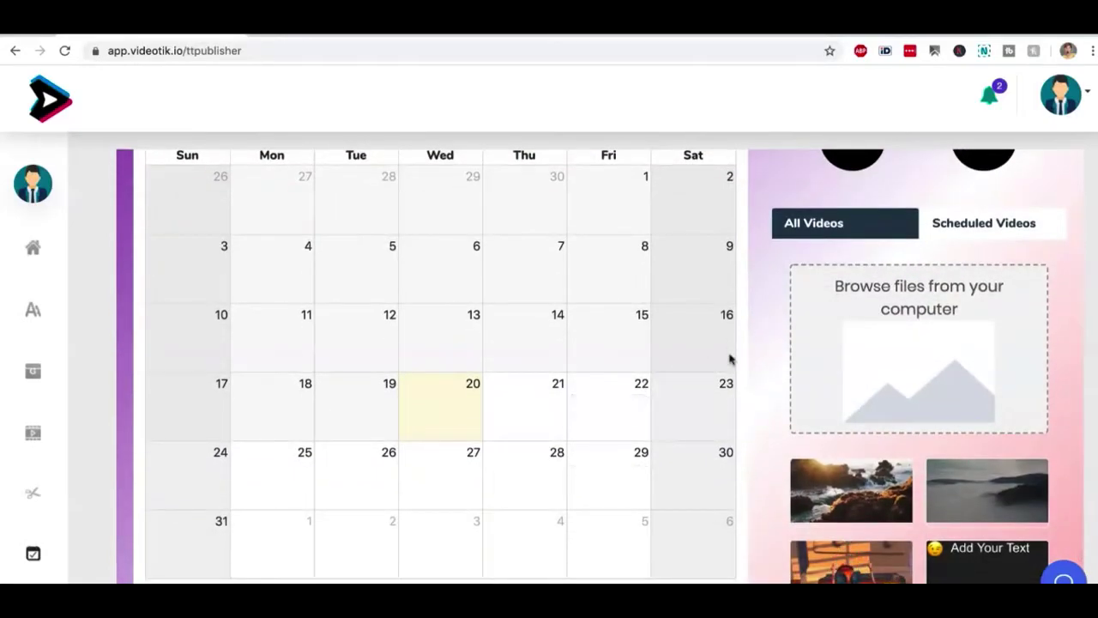
{"action": "mouse_move", "coordinate": [203, 475]}
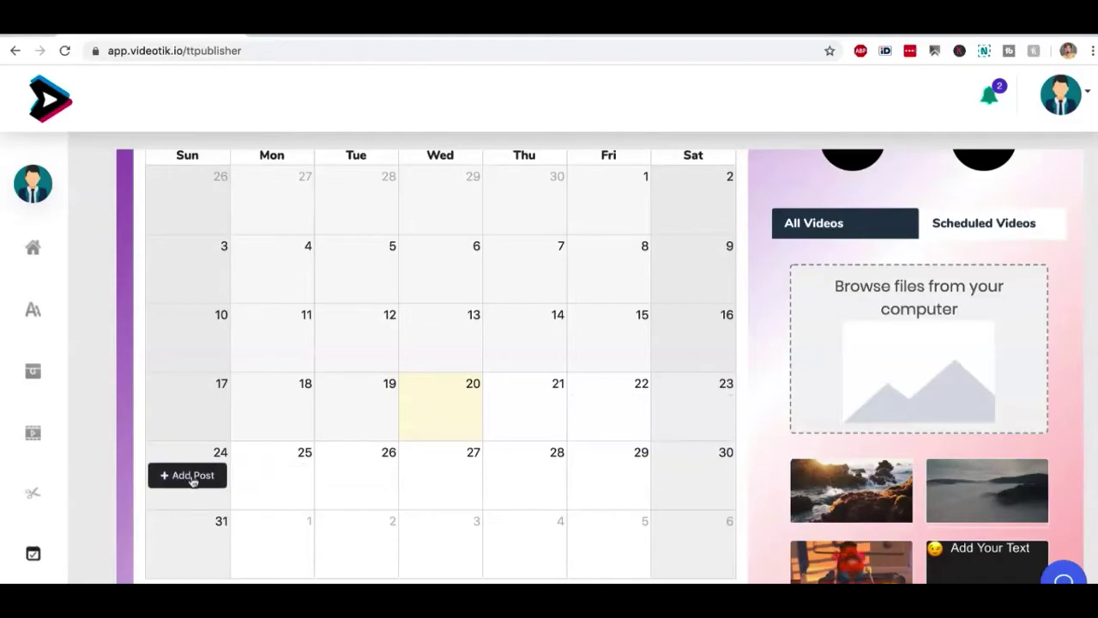
Add a post on 24 May 2020 and schedule it for hour 15 in the EST time zone.
{"action": "left_click", "coordinate": [176, 484]}
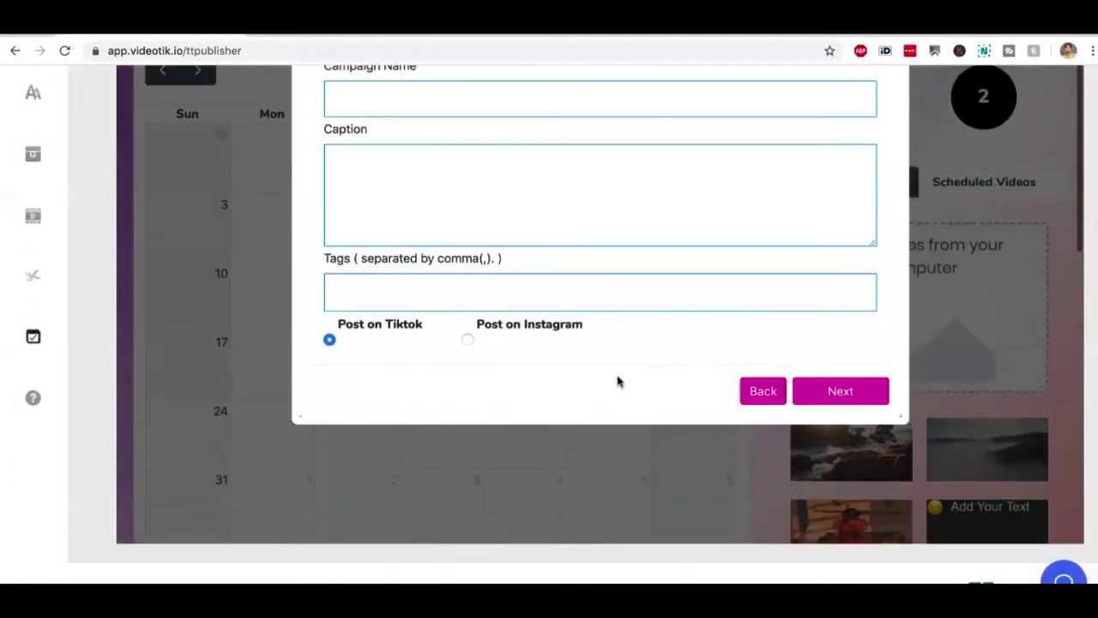
{"action": "scroll", "coordinate": [978, 305], "scroll_direction": "up", "scroll_amount": 2}
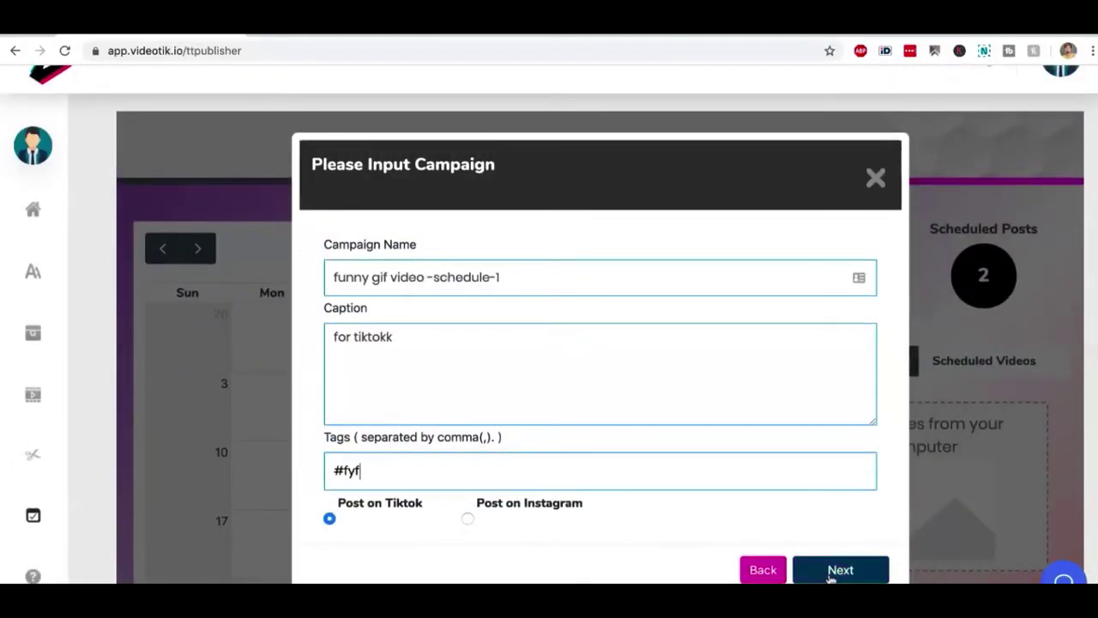
{"action": "left_click", "coordinate": [825, 573]}
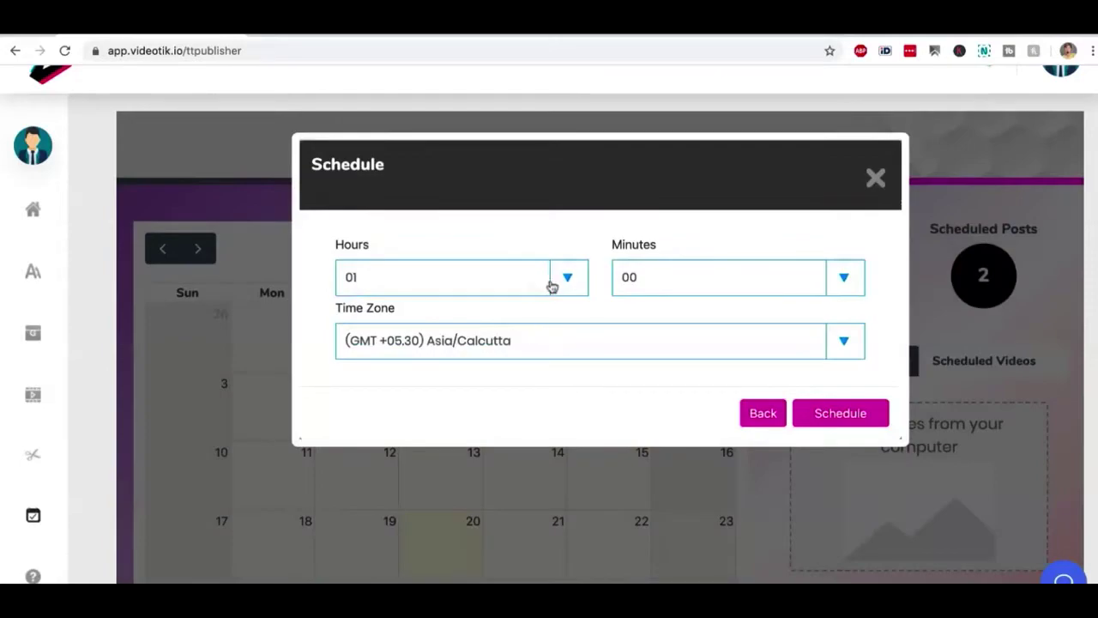
{"action": "left_click", "coordinate": [570, 281]}
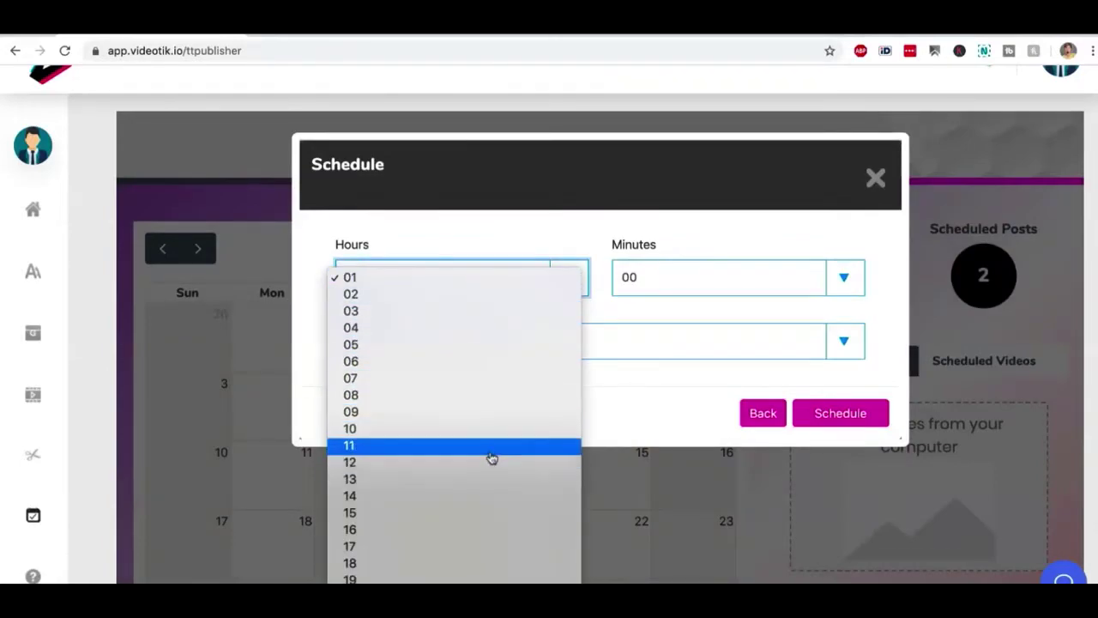
{"action": "left_click", "coordinate": [476, 521]}
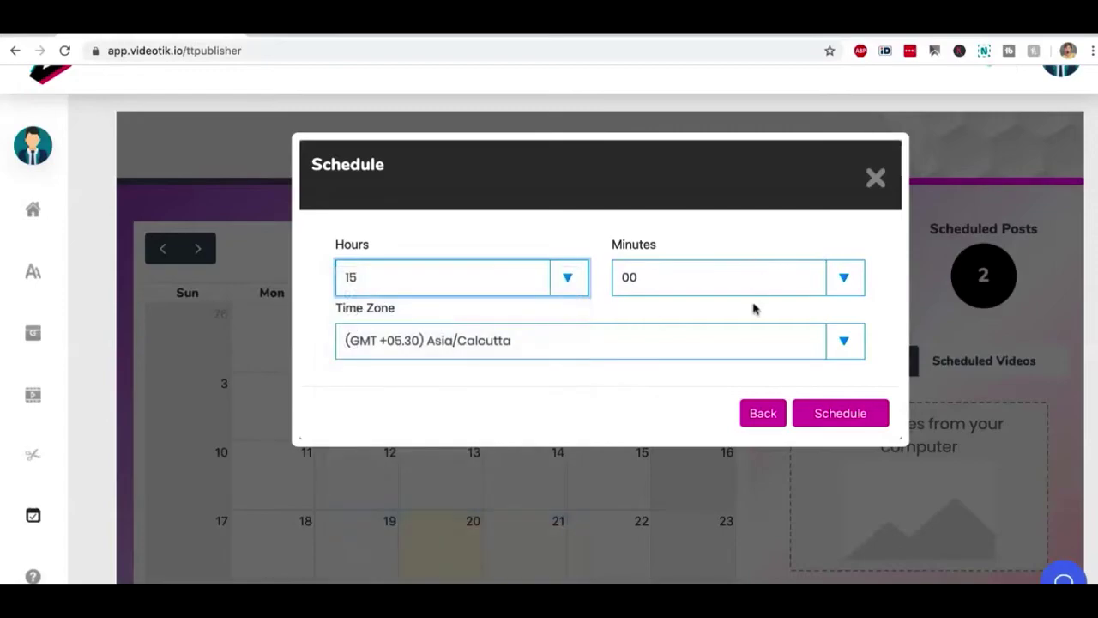
{"action": "left_click", "coordinate": [512, 345]}
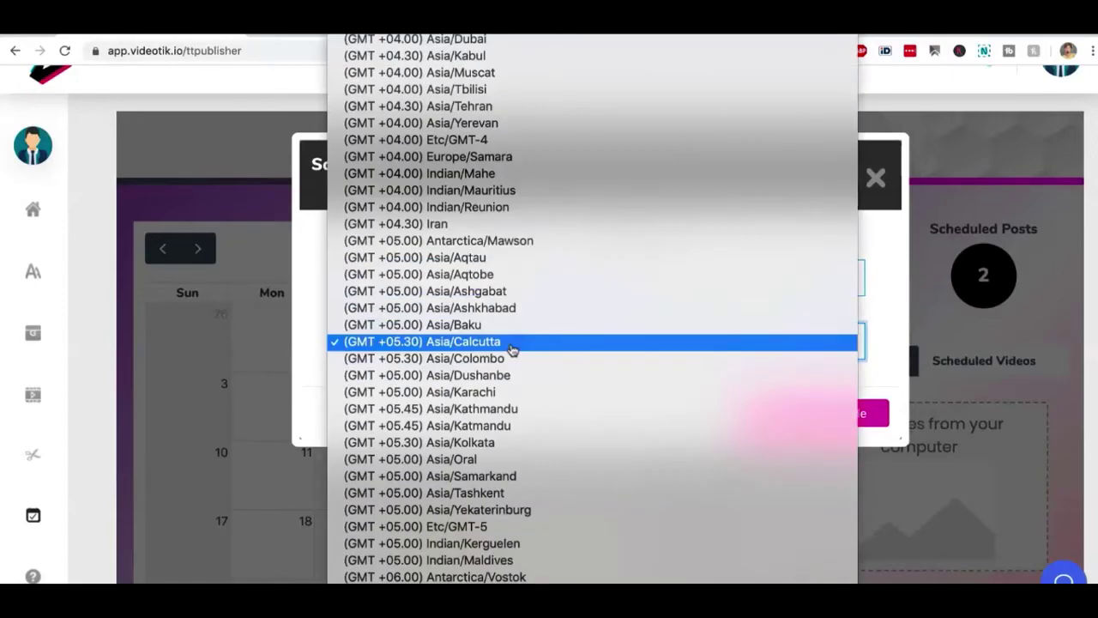
{"action": "scroll", "coordinate": [511, 349], "scroll_direction": "up", "scroll_amount": 20}
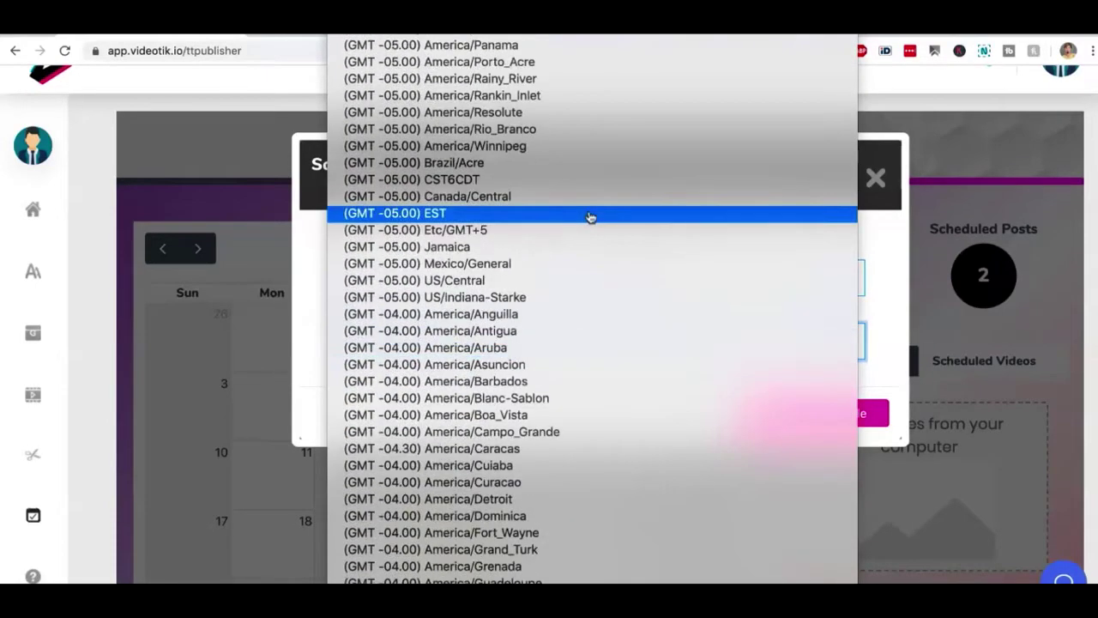
{"action": "left_click", "coordinate": [589, 215]}
{"action": "left_click", "coordinate": [827, 417]}
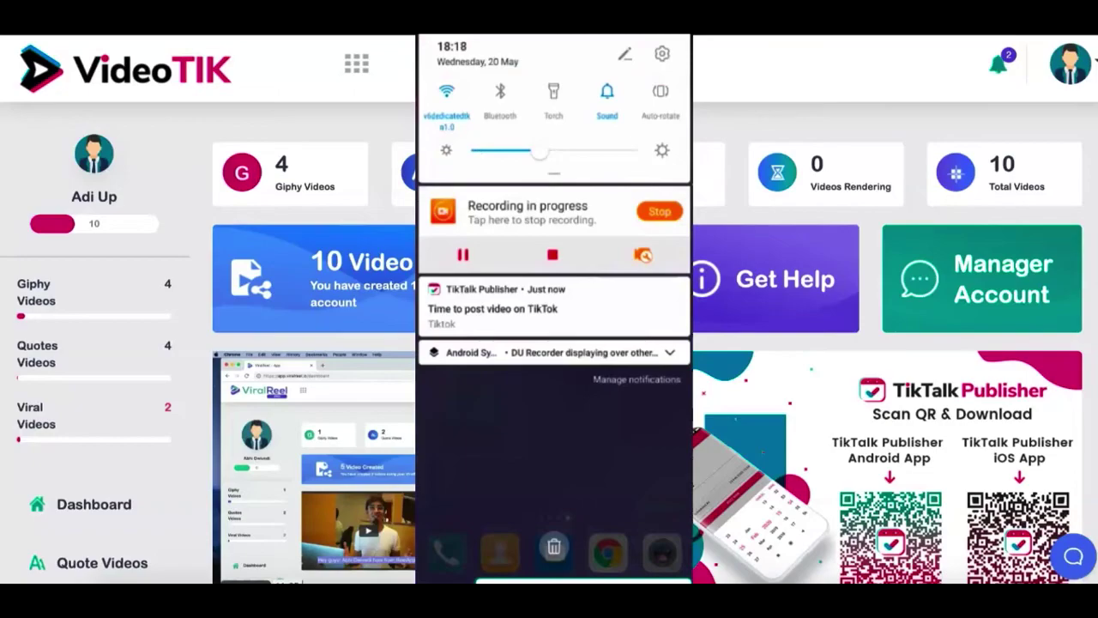
Open the scheduled clip from the TikTok Publisher notification and pass the trim and editor screens.
{"action": "left_click", "coordinate": [554, 308]}
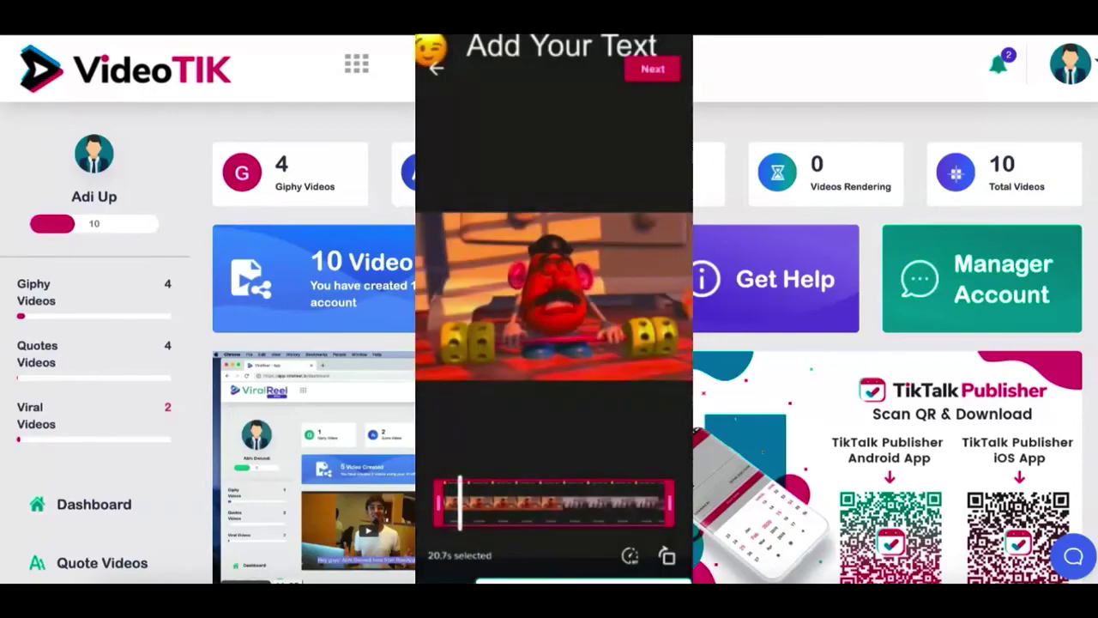
{"action": "left_click", "coordinate": [653, 69]}
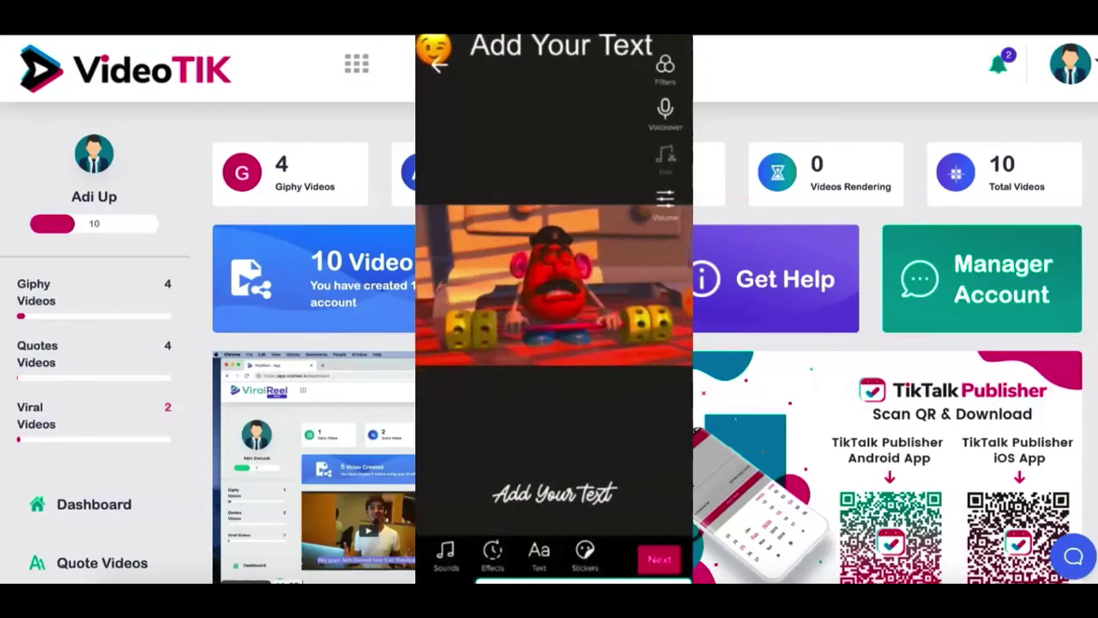
{"action": "left_click", "coordinate": [660, 560]}
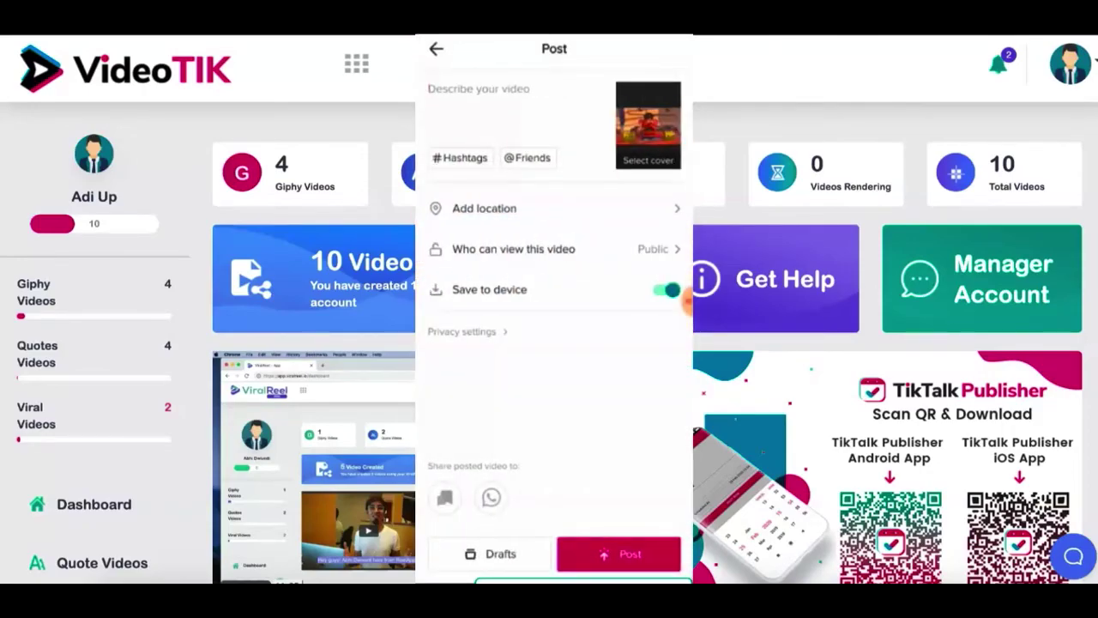
Paste 'Tiktok' into the Describe your video field.
{"action": "left_click", "coordinate": [429, 104]}
{"action": "left_click", "coordinate": [452, 63]}
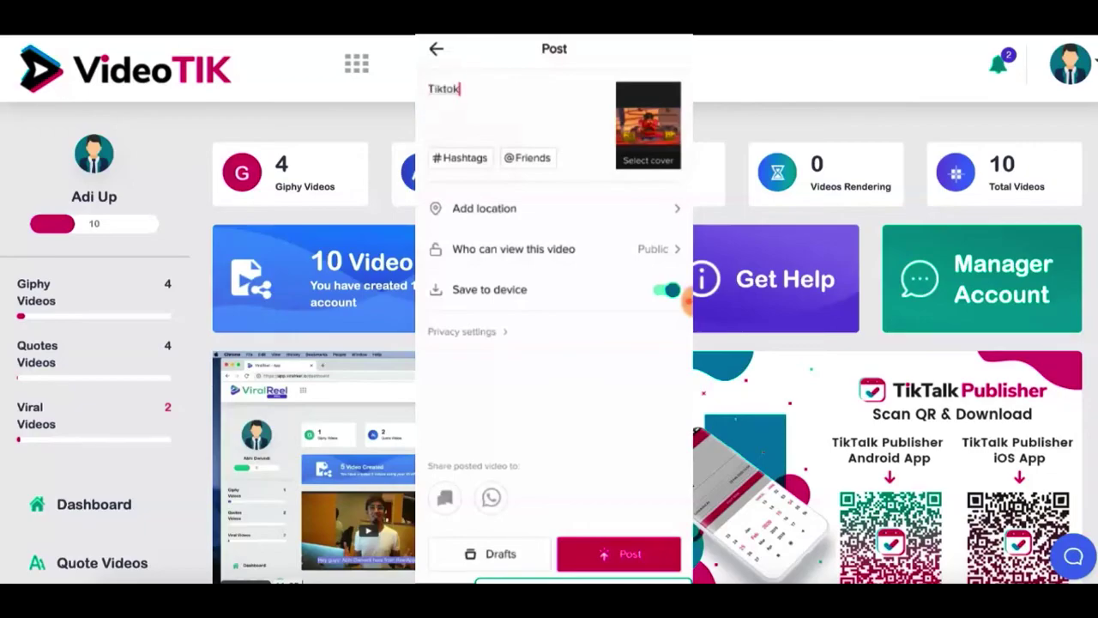